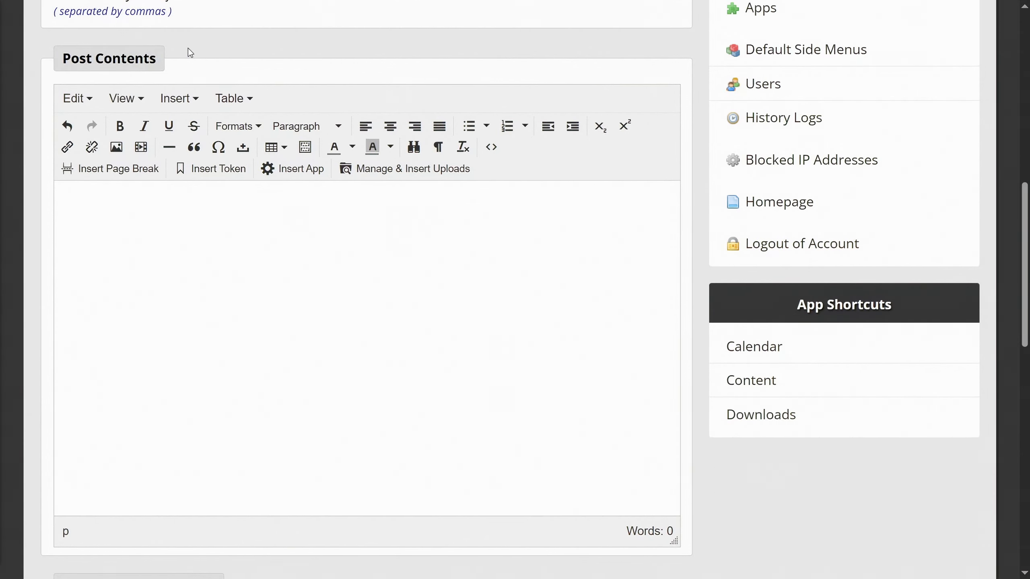
# Examine the post editor's edit, view, insert and table commands, including the table size, cell and column options
pyautogui.click(98, 204)
pyautogui.click(87, 99)
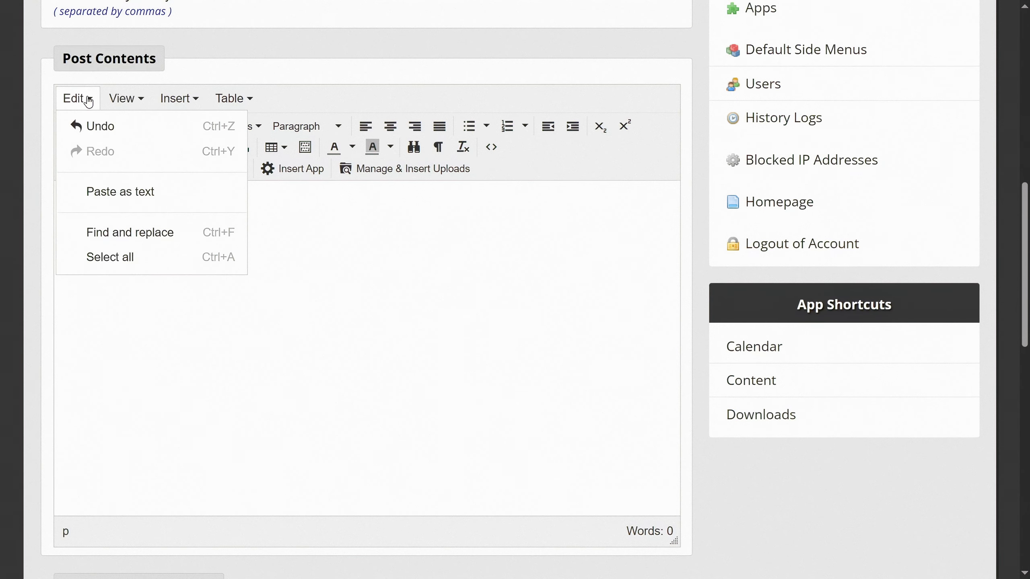
pyautogui.click(138, 98)
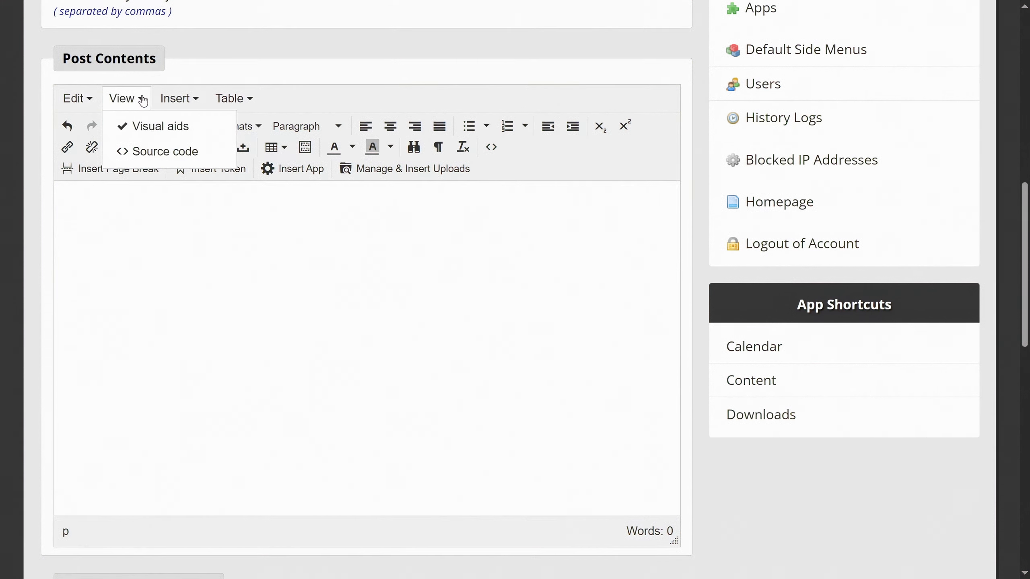
pyautogui.click(183, 98)
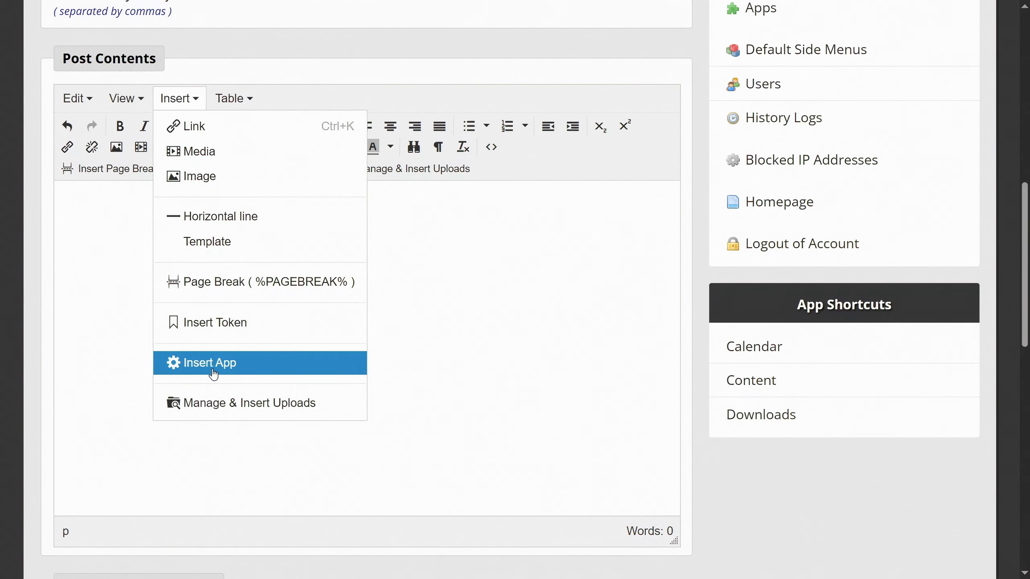
pyautogui.moveTo(237, 97)
pyautogui.moveTo(253, 126)
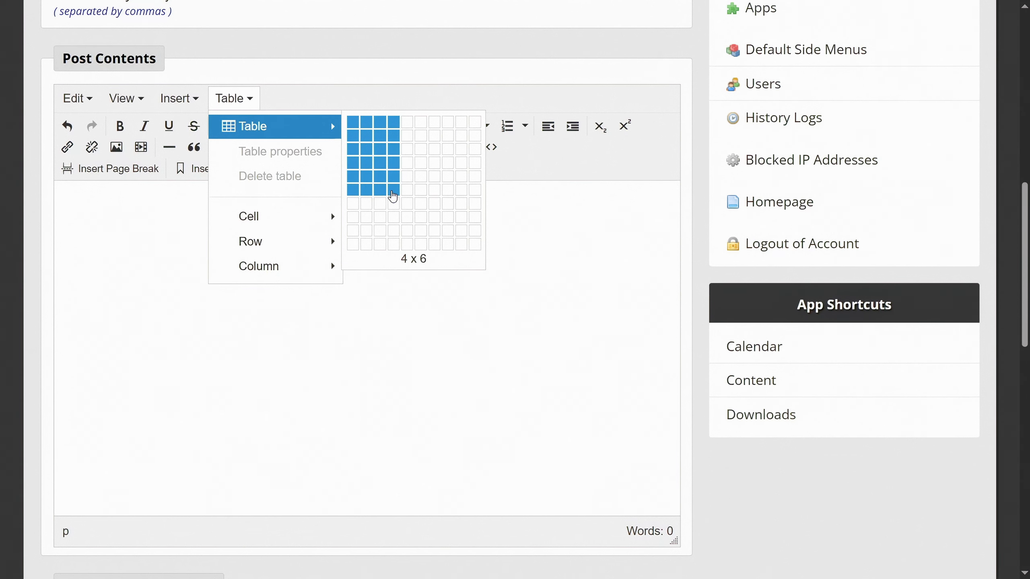
pyautogui.moveTo(318, 219)
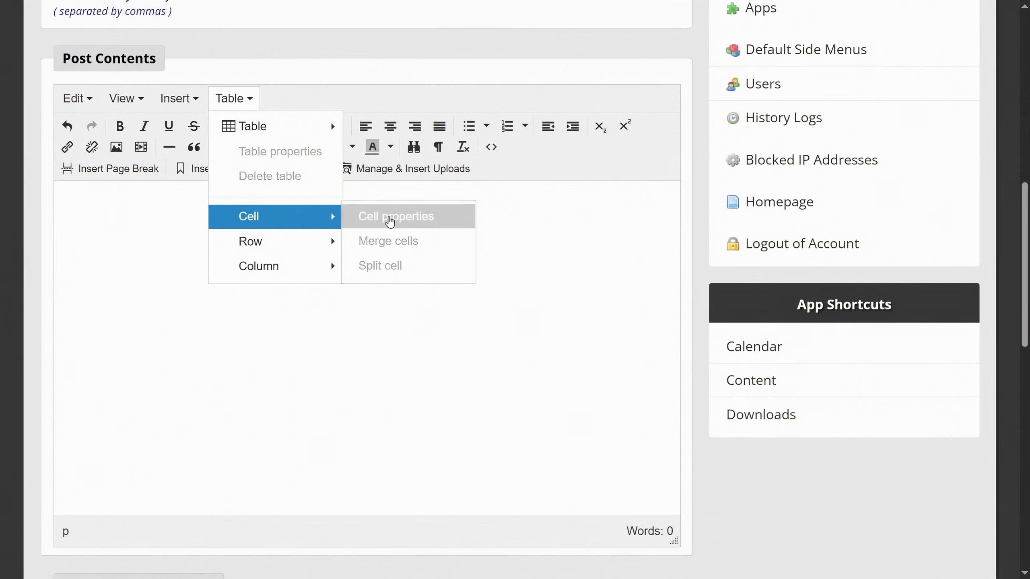
pyautogui.moveTo(312, 269)
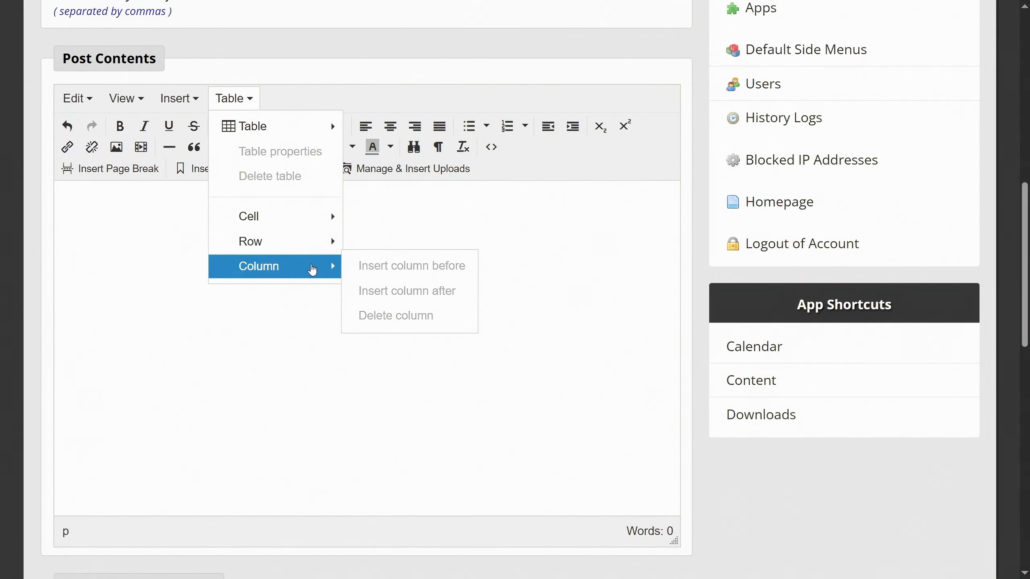
pyautogui.click(188, 202)
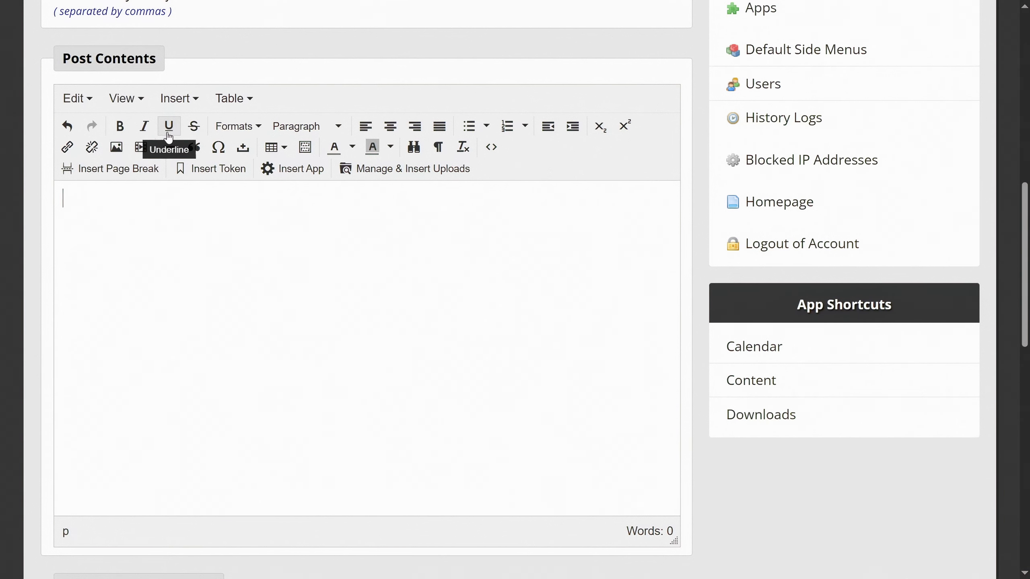
# Examine the post editor's image alignment formats, paragraph and header styles, text alignment, and list options
pyautogui.click(244, 128)
pyautogui.moveTo(242, 155)
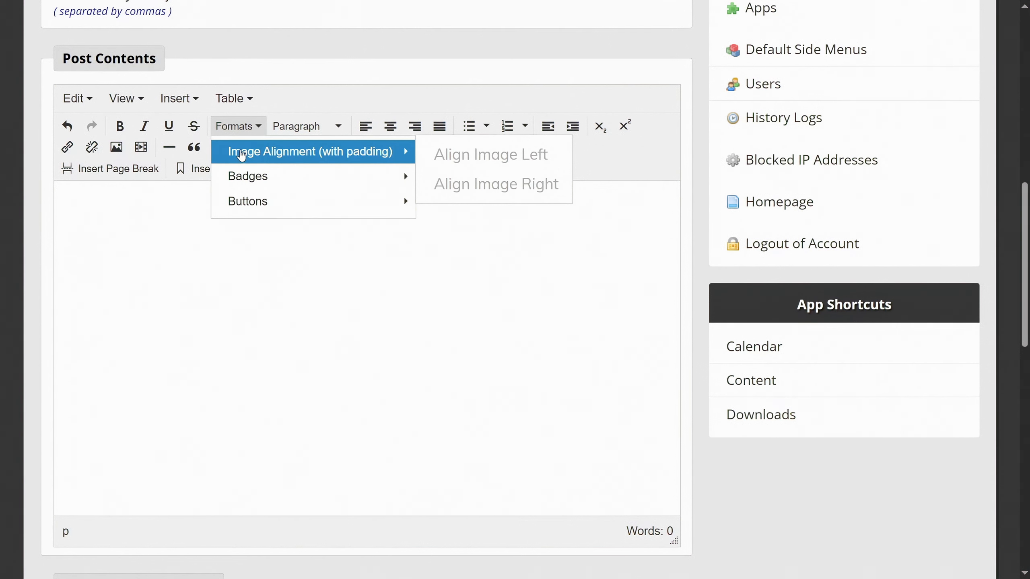
pyautogui.click(318, 126)
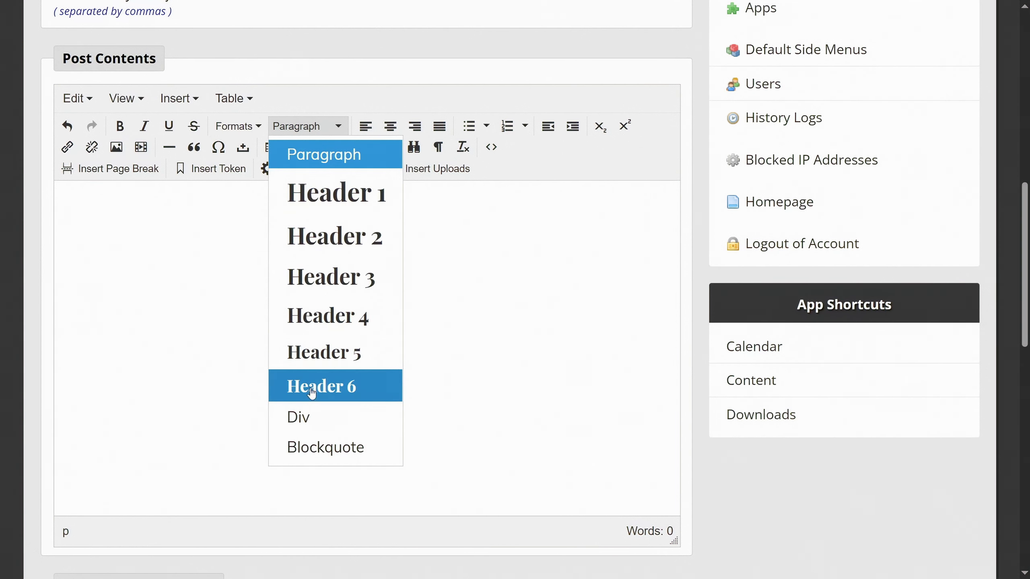
pyautogui.click(363, 127)
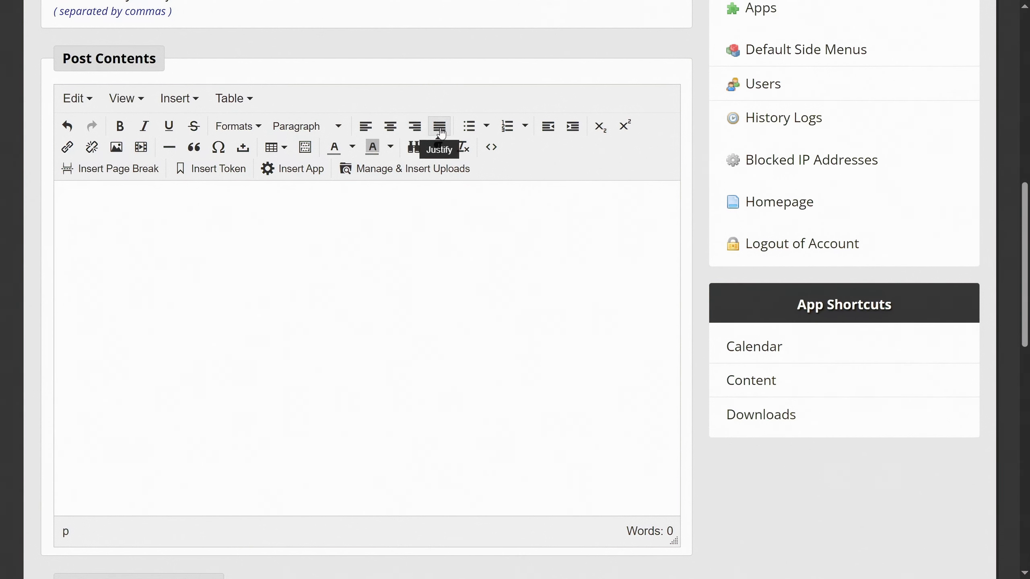
pyautogui.click(485, 126)
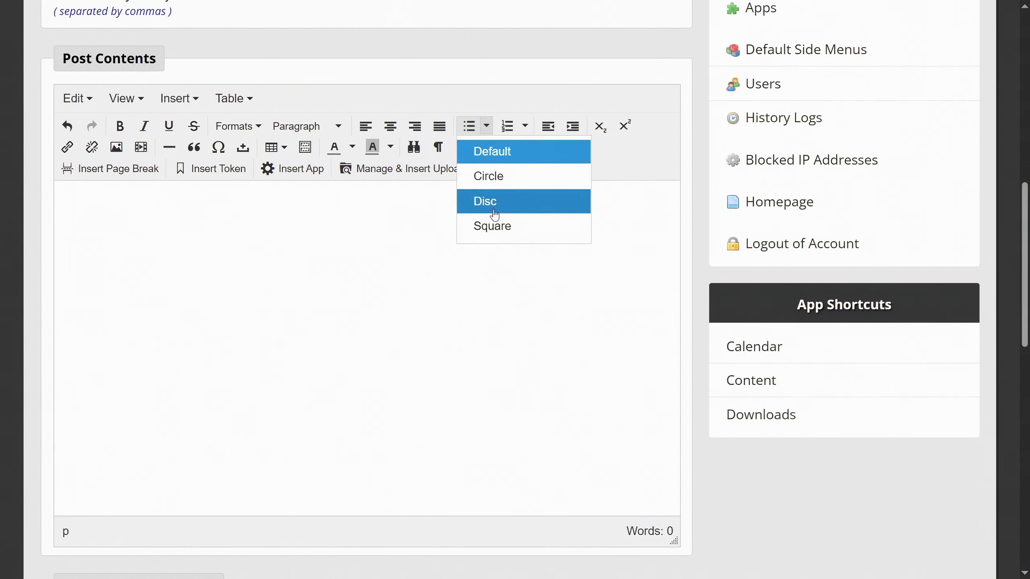
pyautogui.click(406, 230)
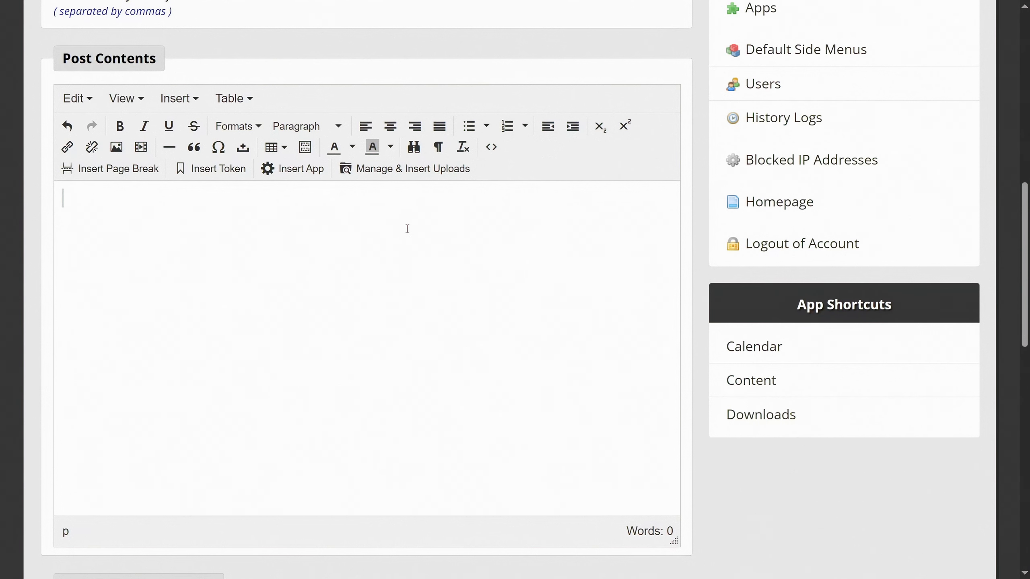
pyautogui.click(524, 127)
pyautogui.click(547, 129)
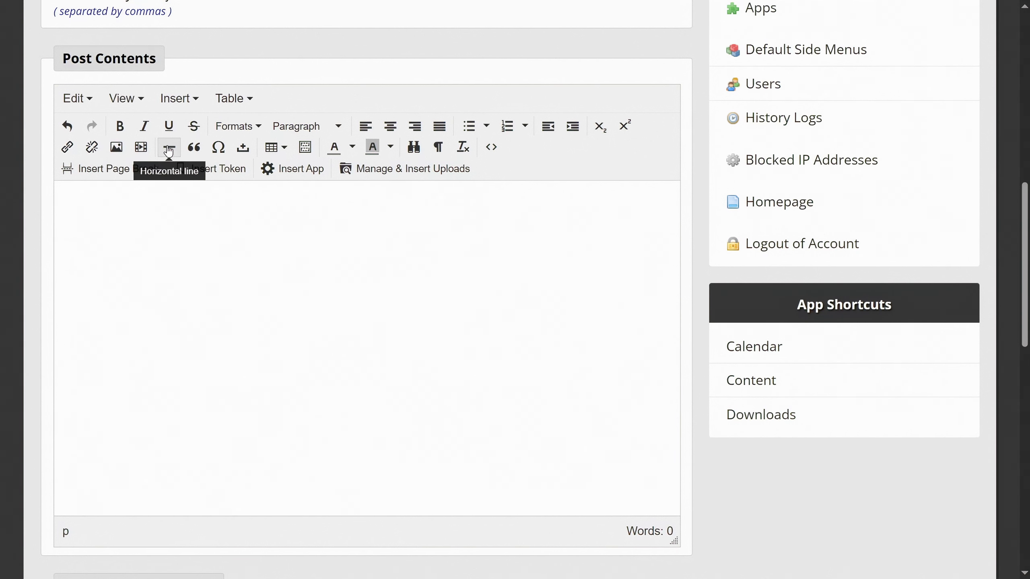
# Examine the special character set, the text and background color palettes, and the find-and-replace options
pyautogui.click(219, 147)
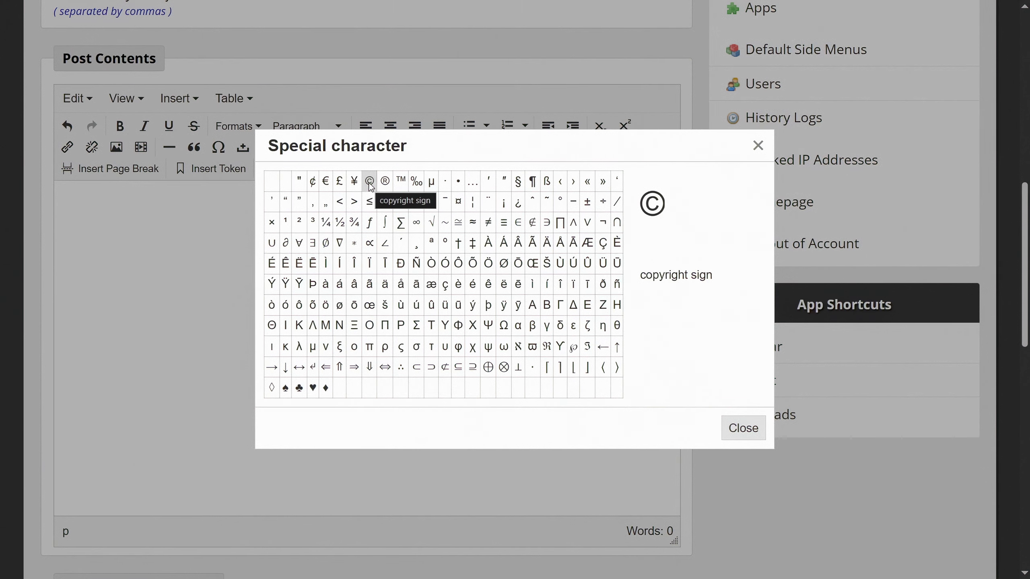
pyautogui.click(352, 147)
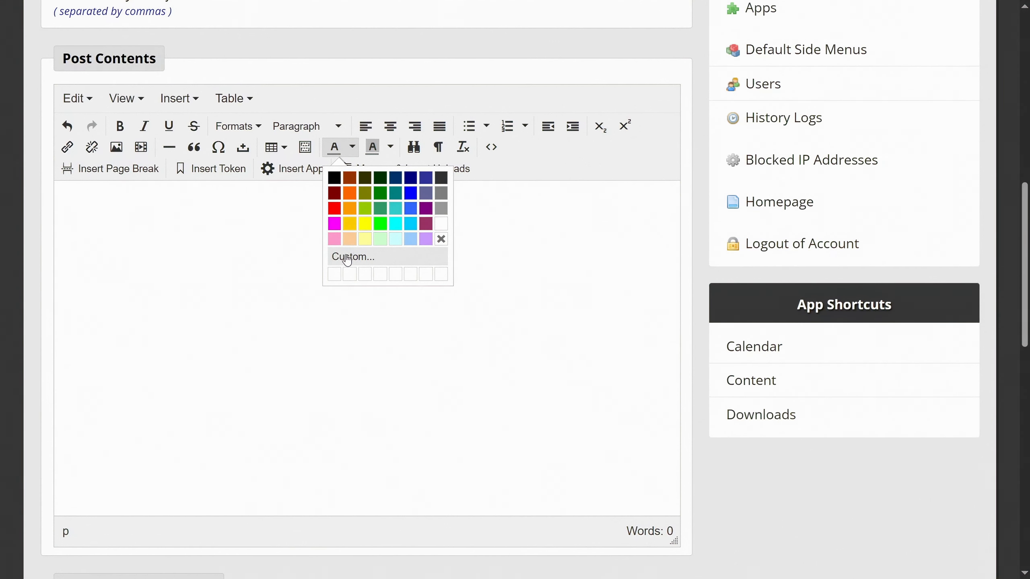
pyautogui.click(372, 147)
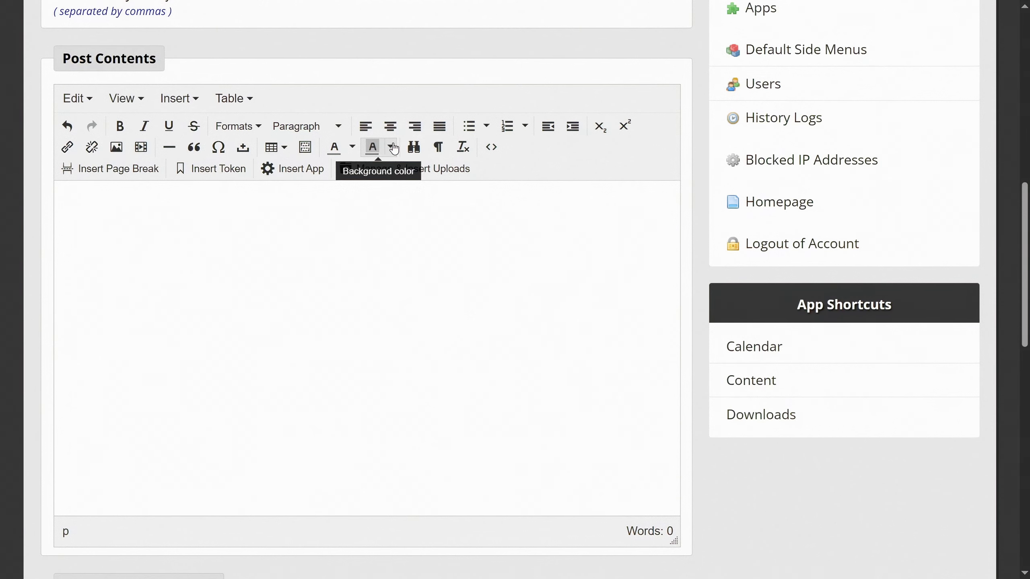
pyautogui.click(392, 148)
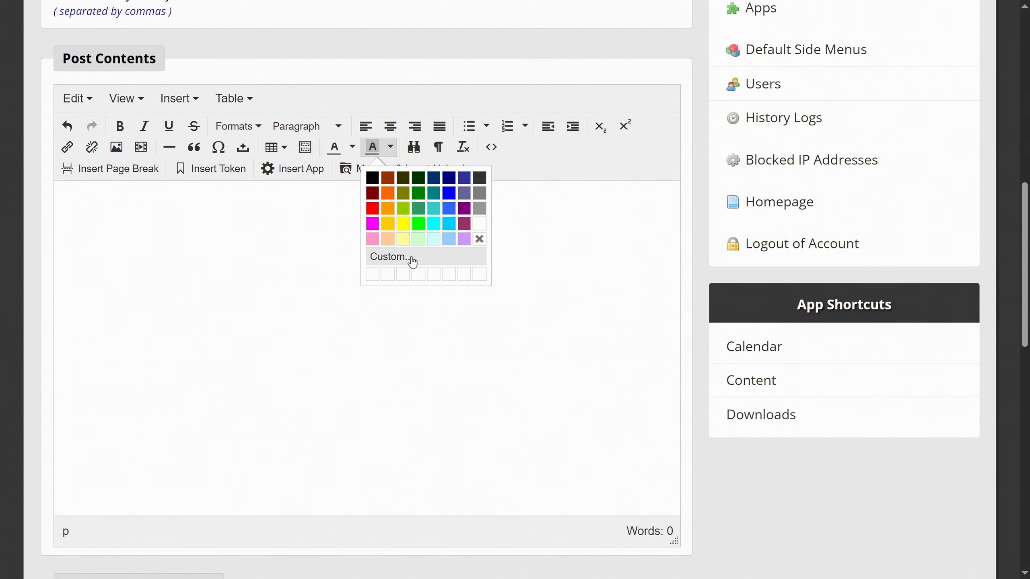
pyautogui.click(478, 239)
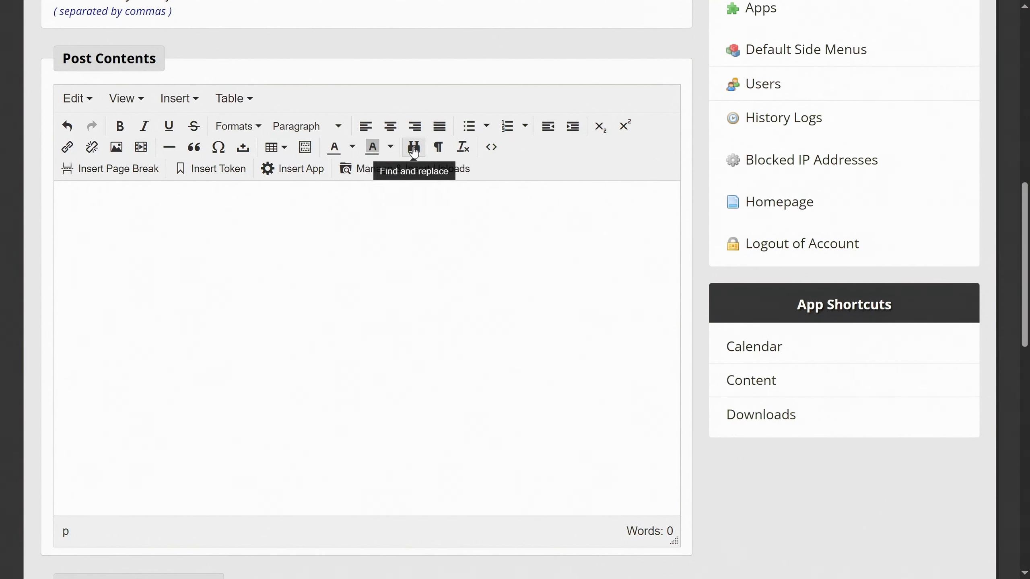
pyautogui.click(414, 148)
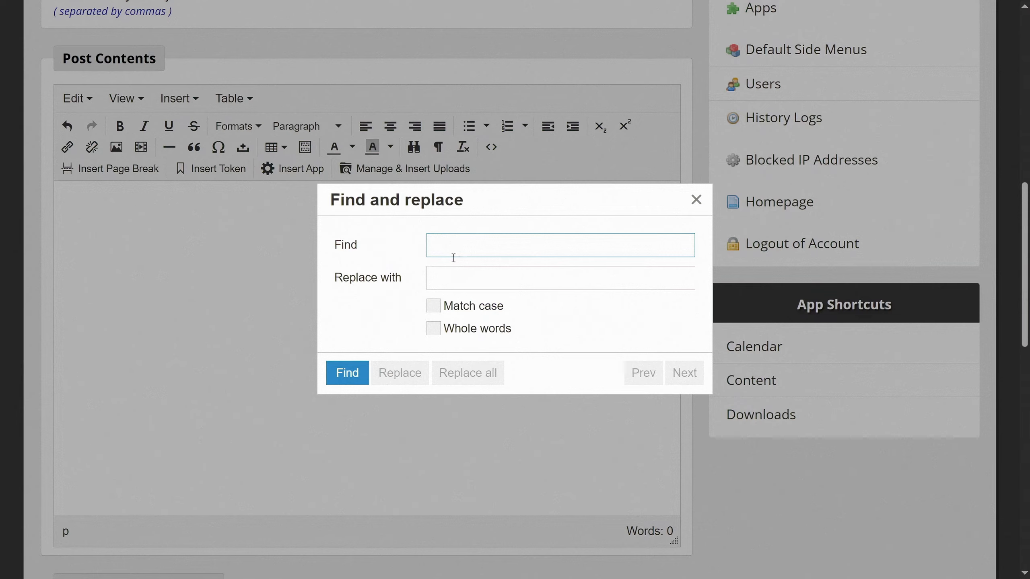
pyautogui.press('Escape')
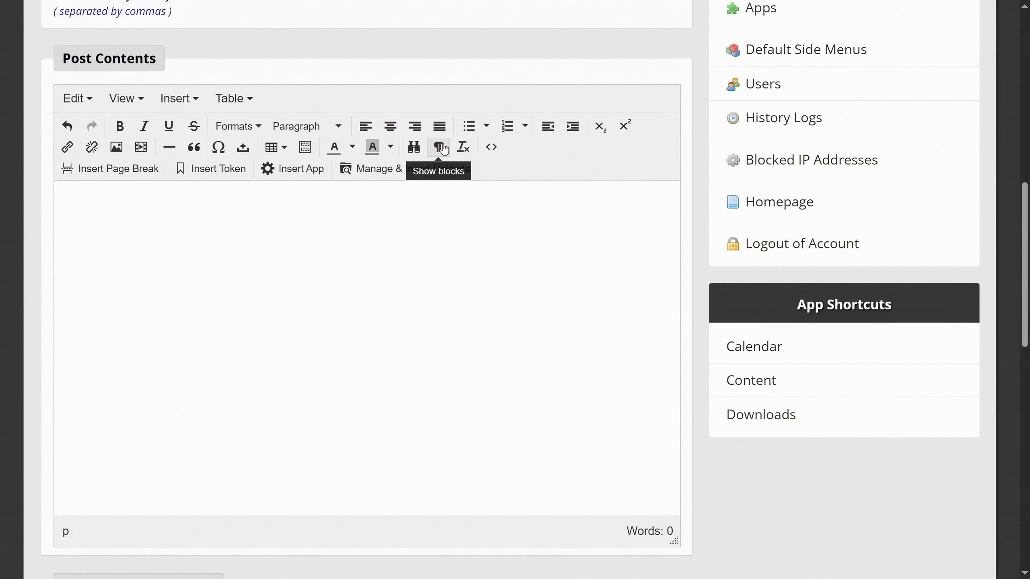
# Show block outlines, change the empty paragraph to Header 1, and hide the outlines again
pyautogui.click(438, 146)
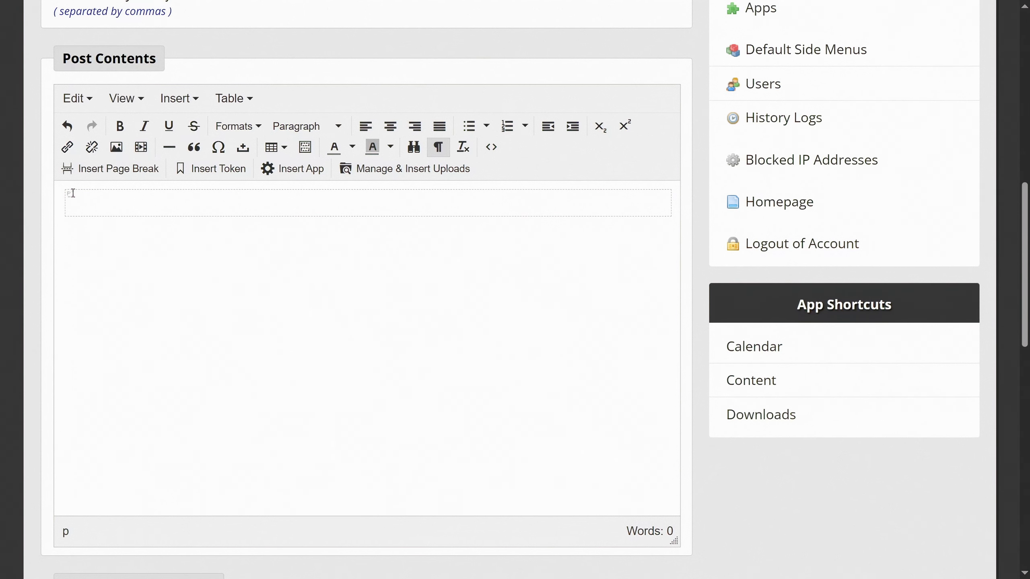
pyautogui.click(319, 127)
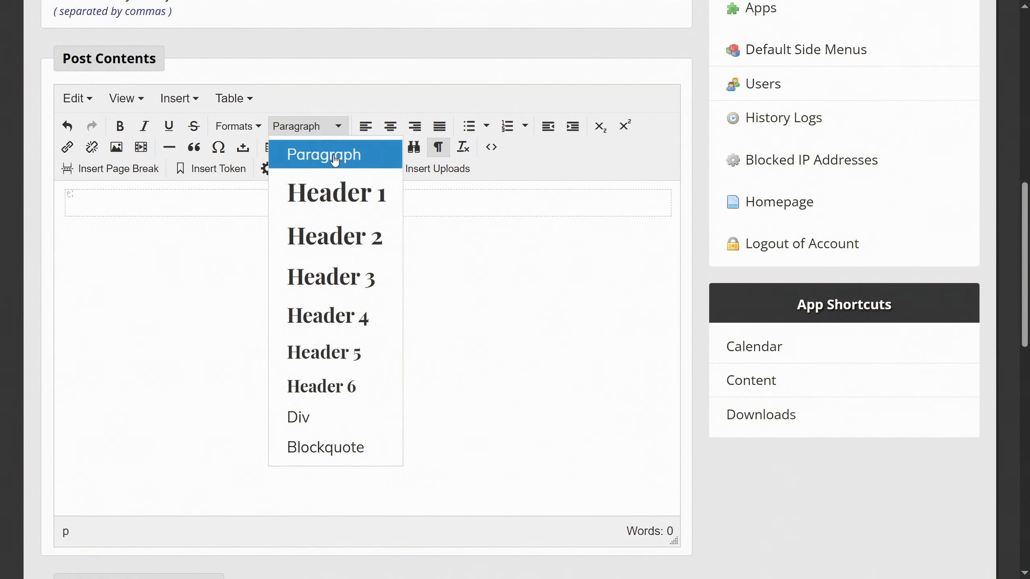
pyautogui.click(333, 193)
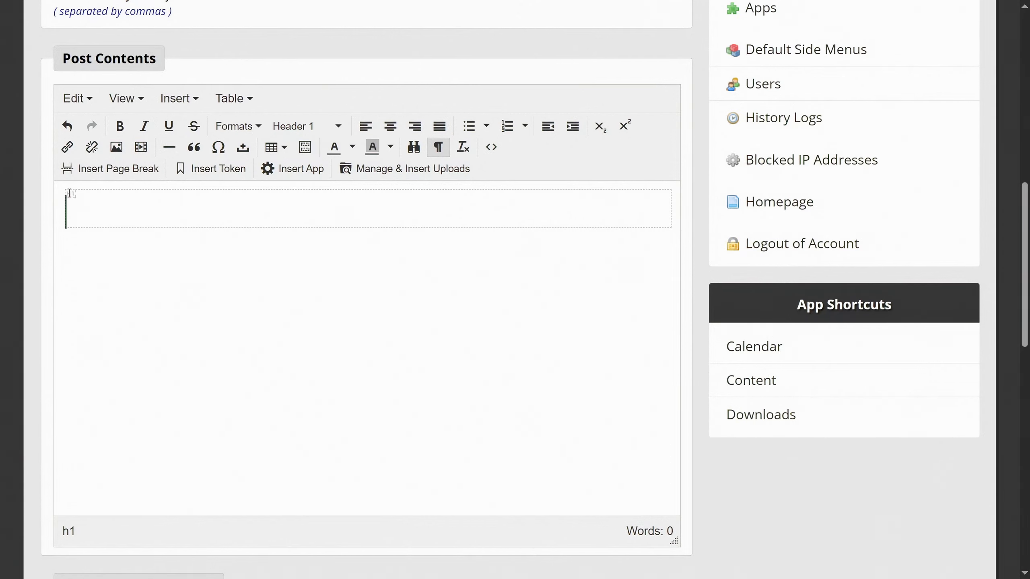
pyautogui.click(438, 147)
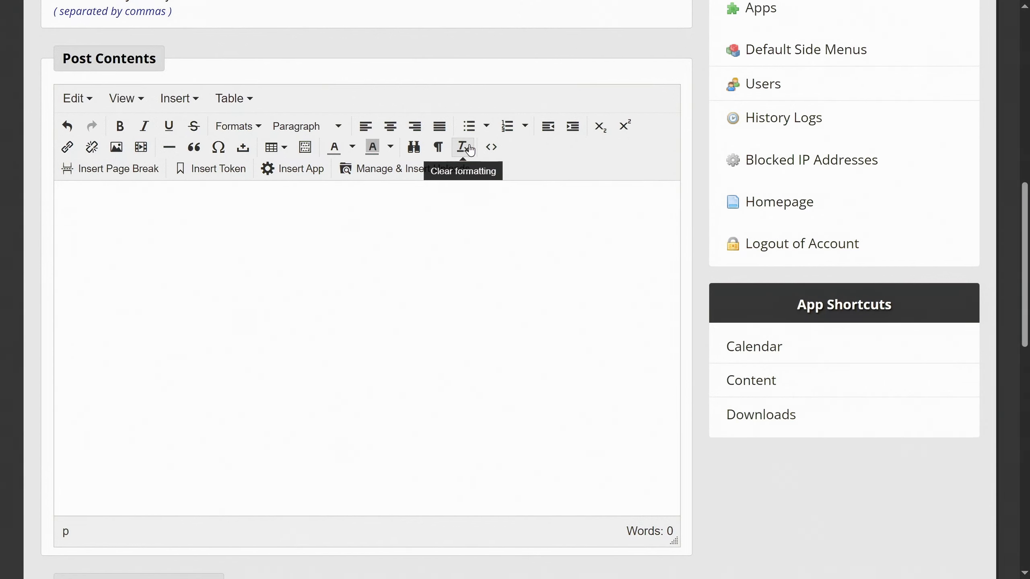
# Enter the test lines "gfjgfjgfjgf" and "gjffgjgf" in the post contents and make the first line bold
pyautogui.doubleClick(92, 202)
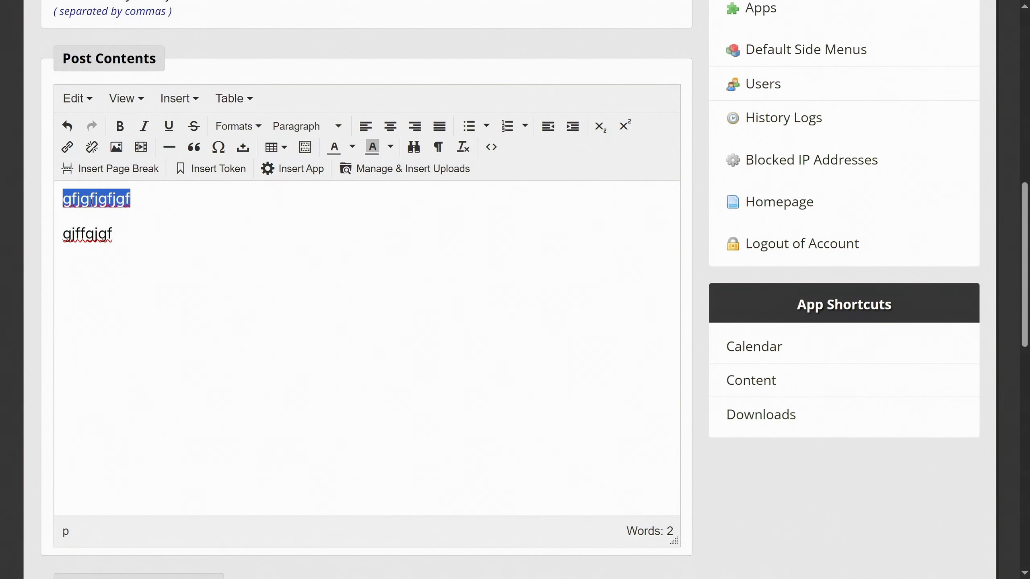
pyautogui.moveTo(150, 199); pyautogui.dragTo(47, 194)
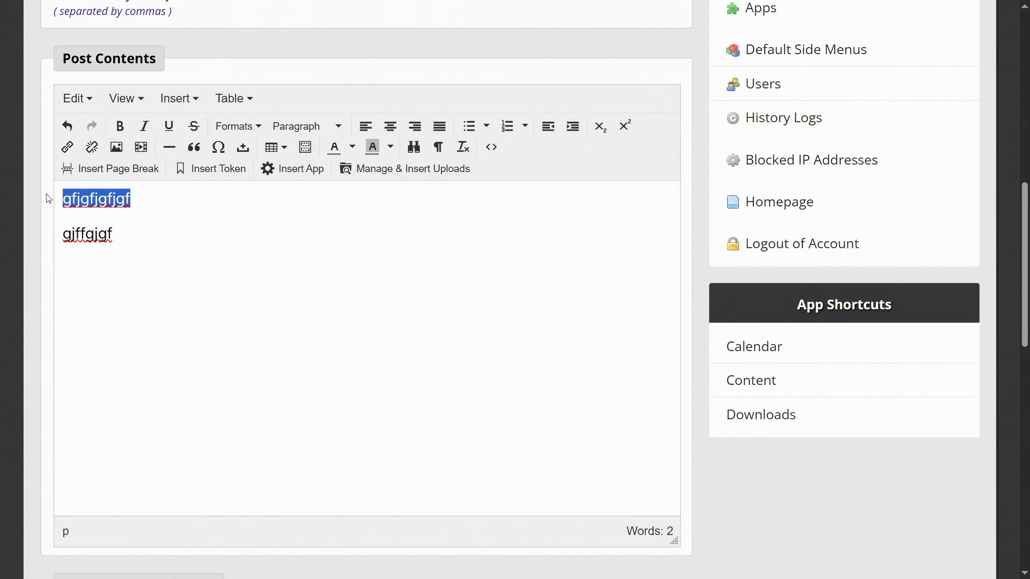
pyautogui.click(122, 125)
# Clear the formatting from both test lines in the post contents
pyautogui.moveTo(159, 240); pyautogui.dragTo(44, 193)
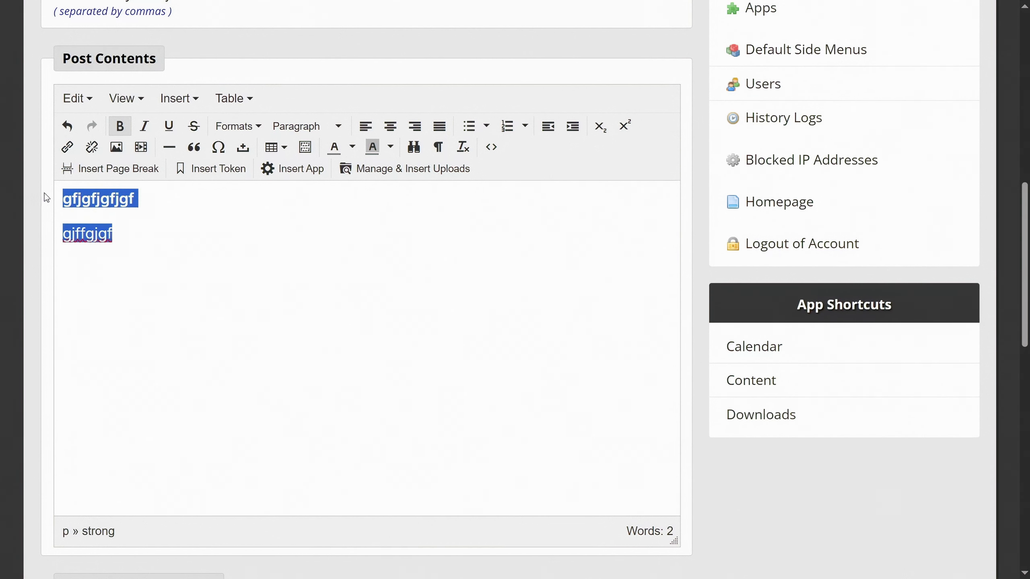
pyautogui.click(462, 147)
pyautogui.click(205, 243)
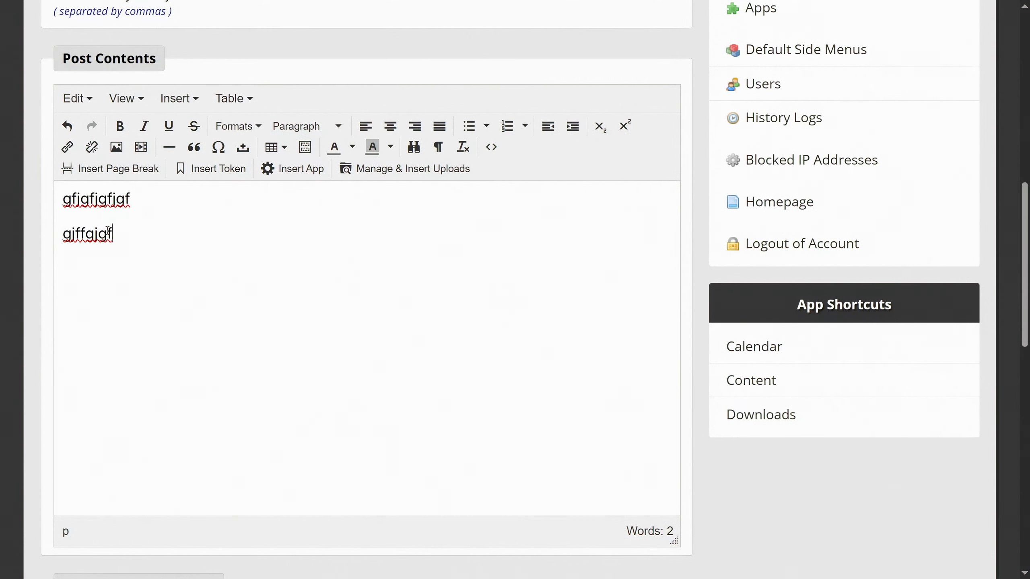
# Replace the first paragraph's text with "906u9436y430y" in the post's HTML source code and apply the edit
pyautogui.click(494, 149)
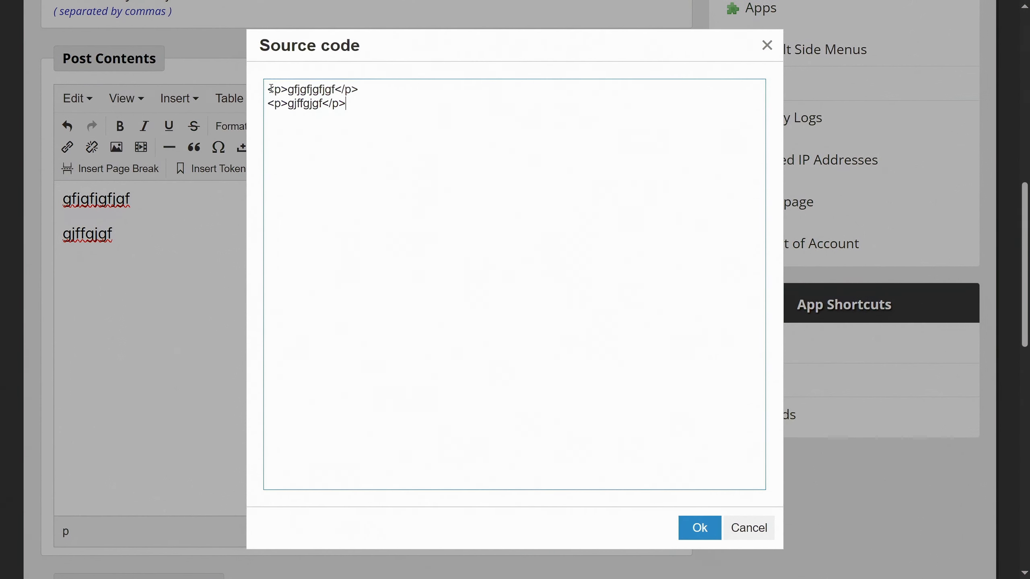
pyautogui.doubleClick(277, 88)
pyautogui.doubleClick(321, 89)
pyautogui.write('906u9436y430y')
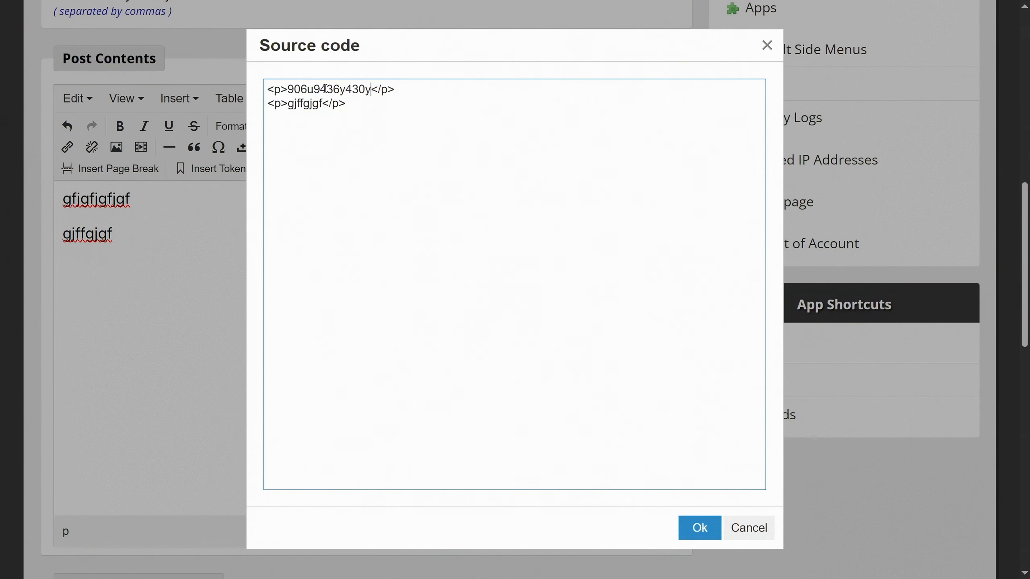
pyautogui.click(697, 530)
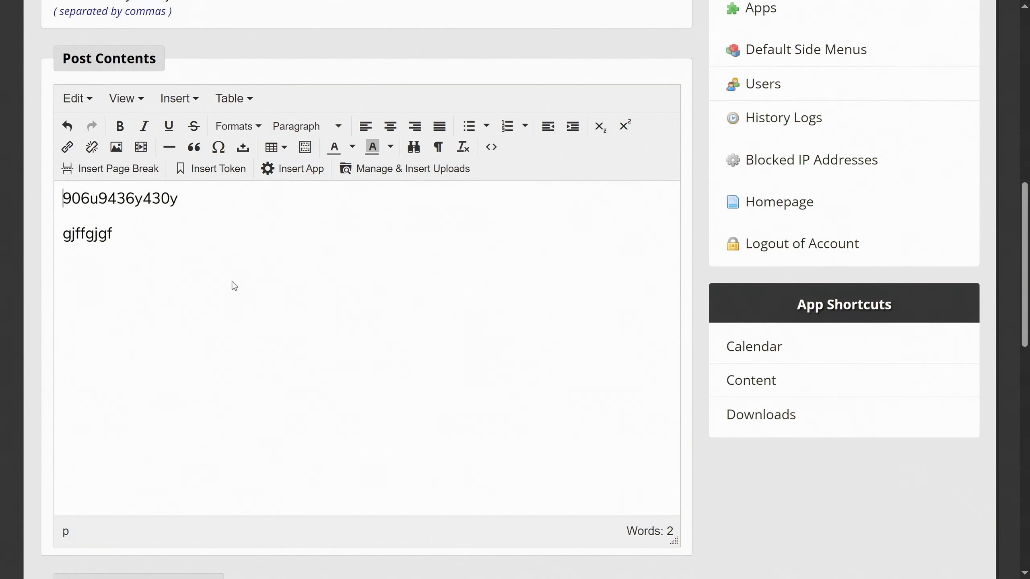
# Replace all the test text in the post contents with the copied story and place the cursor after "a story to tell."
pyautogui.hotkey('ctrl', 'a')
pyautogui.press('Delete')
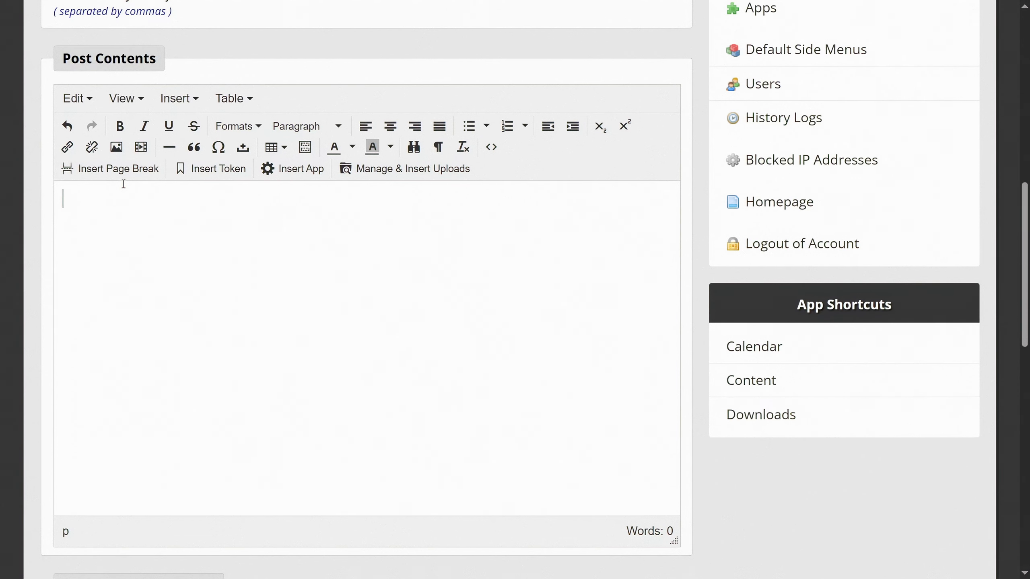
pyautogui.rightClick(89, 201)
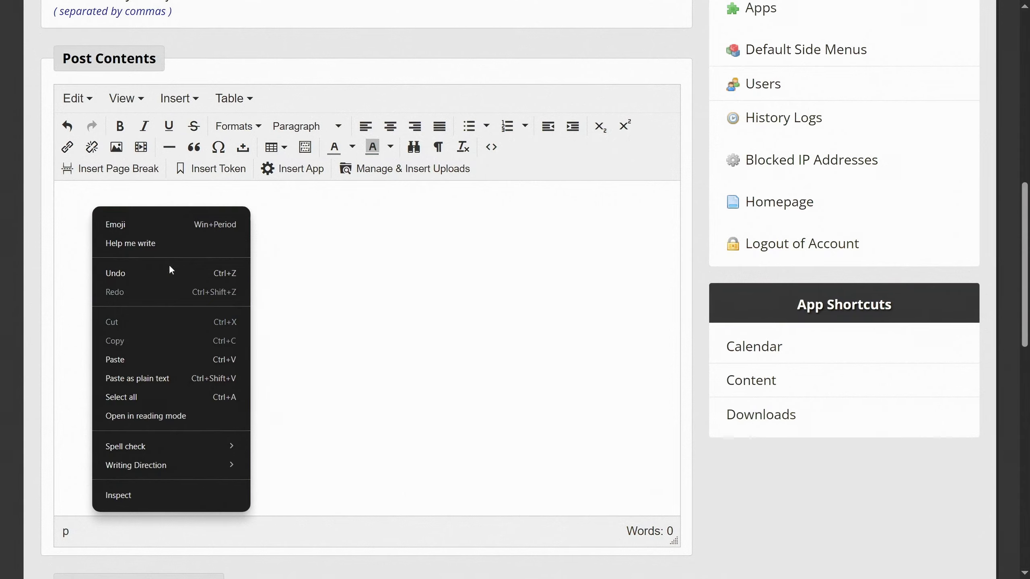
pyautogui.click(108, 364)
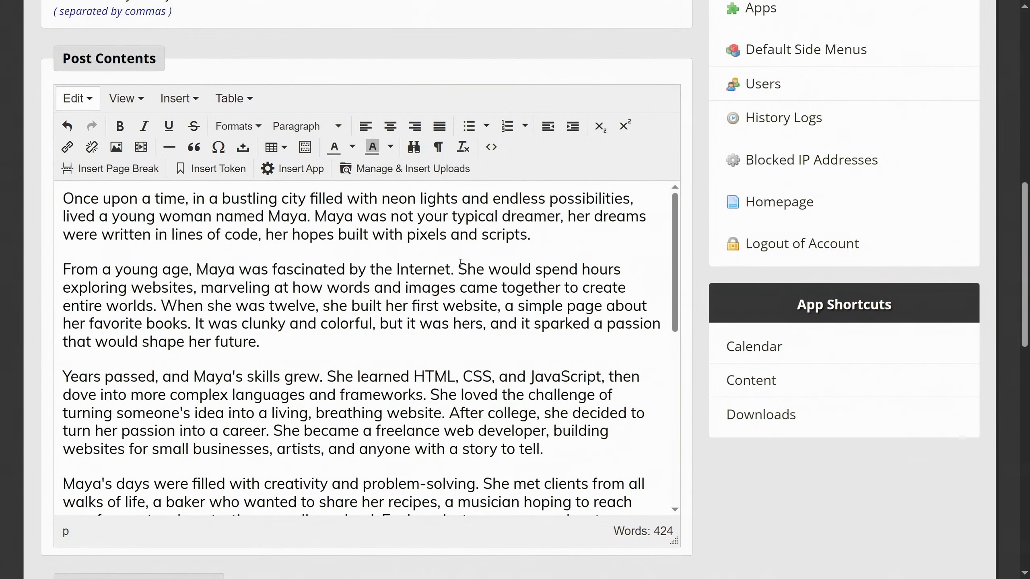
pyautogui.click(555, 449)
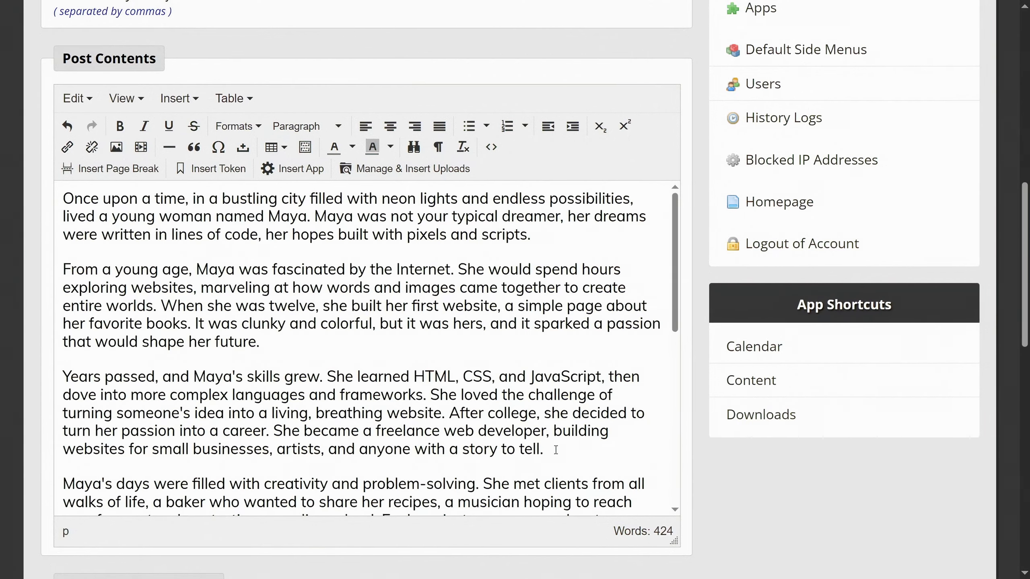
# Insert a page break on a new line after the paragraph ending "a story to tell."
pyautogui.press('Return')
pyautogui.scroll(-1, 522, 434)
pyautogui.click(110, 168)
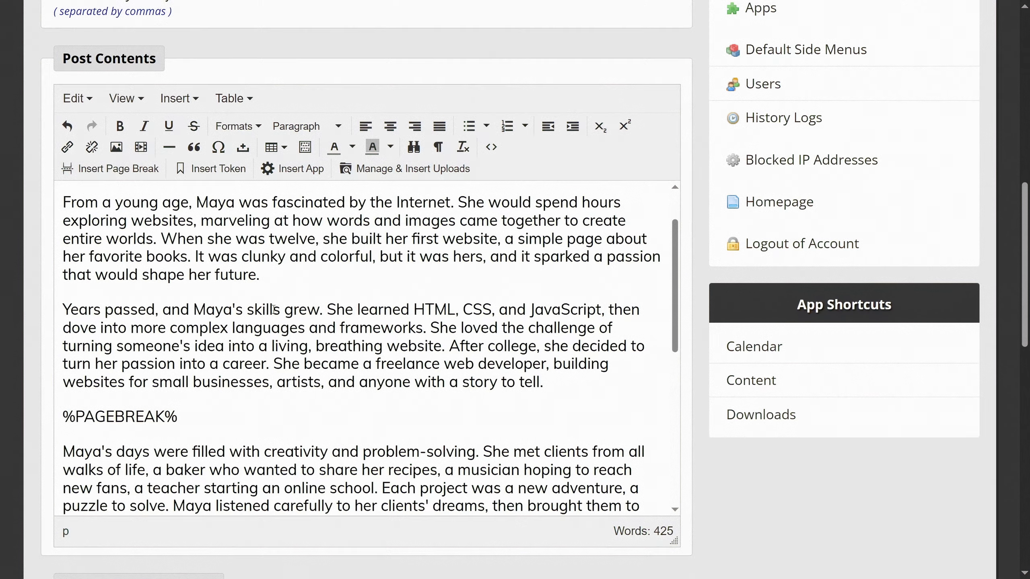
# Insert another page break on a new line after the paragraph ending "make the world a little brighter." and review both breaks in the story
pyautogui.scroll(-3, 170, 403)
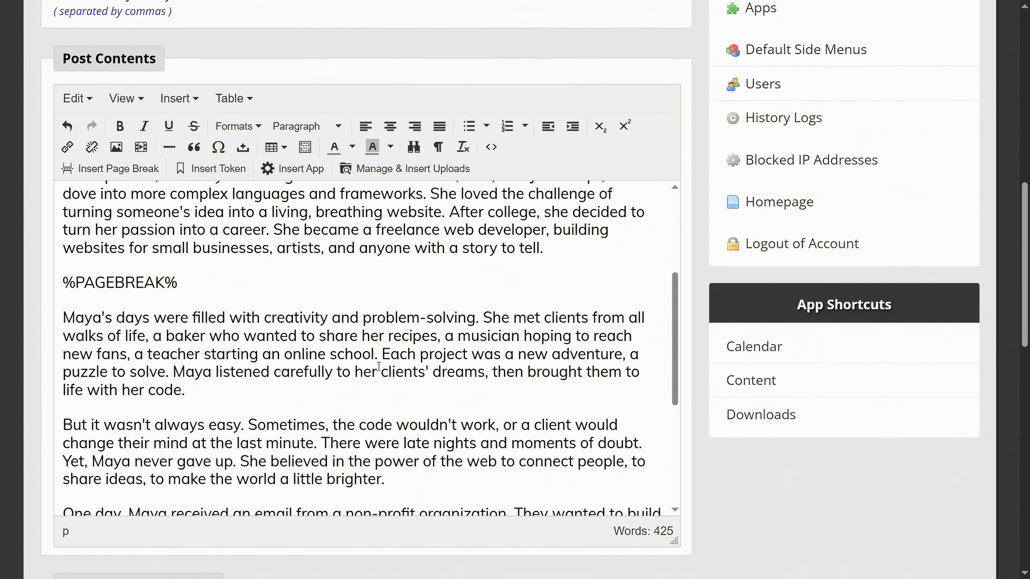
pyautogui.scroll(-3, 356, 231)
pyautogui.click(401, 343)
pyautogui.press('Return')
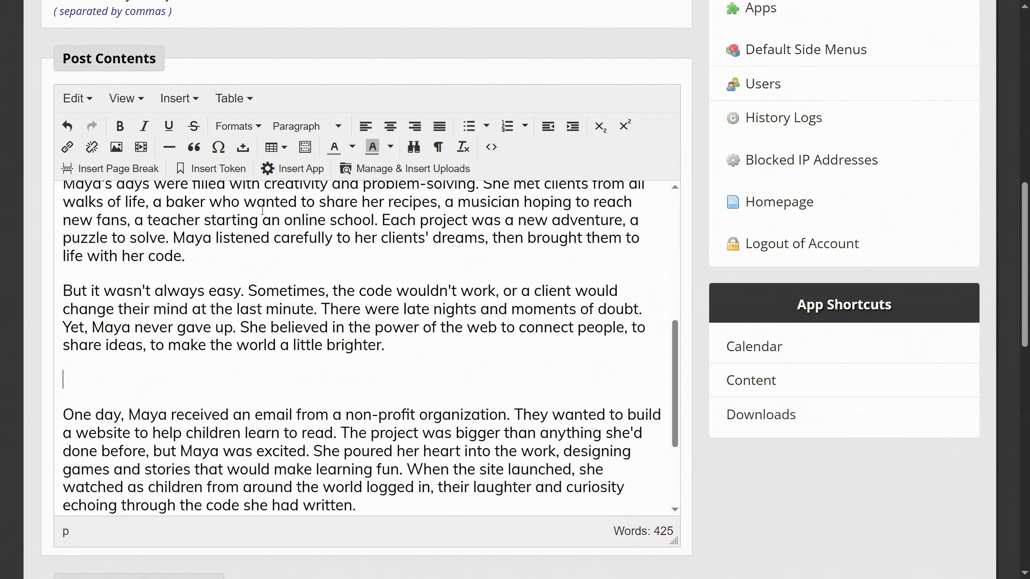
pyautogui.click(110, 168)
pyautogui.scroll(3, 224, 397)
pyautogui.scroll(5, 172, 219)
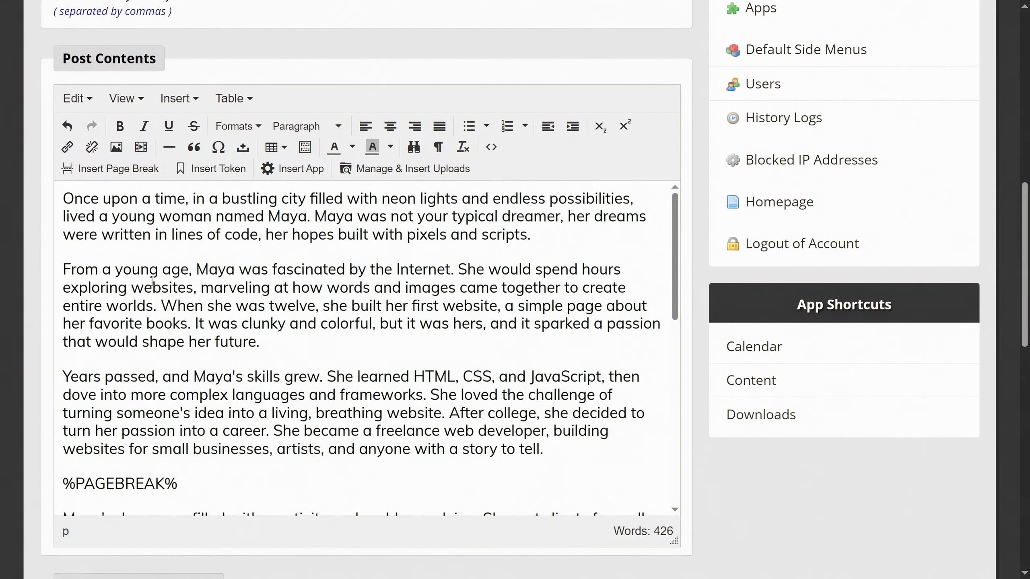
pyautogui.scroll(-6, 160, 239)
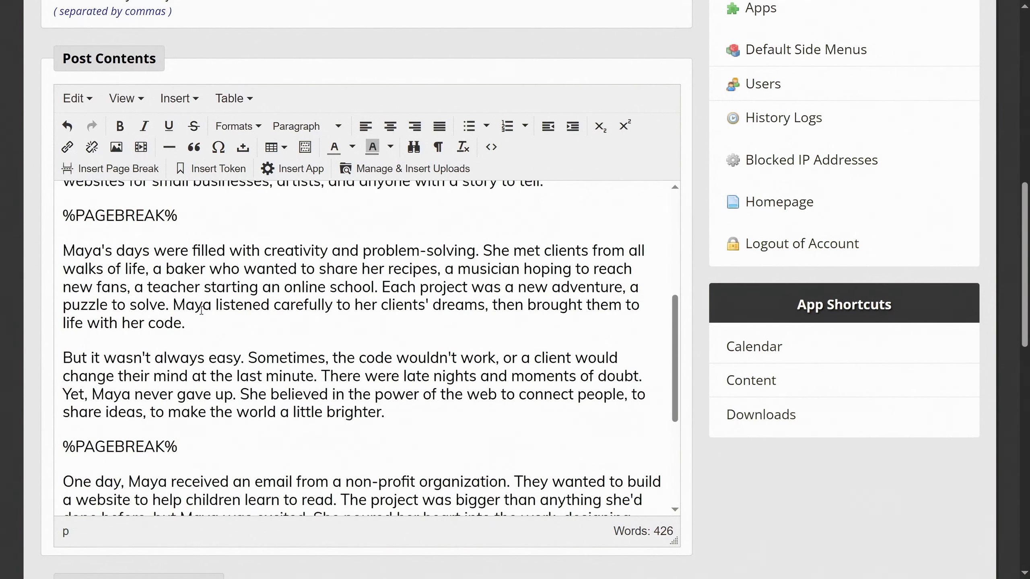
pyautogui.scroll(-5, 115, 406)
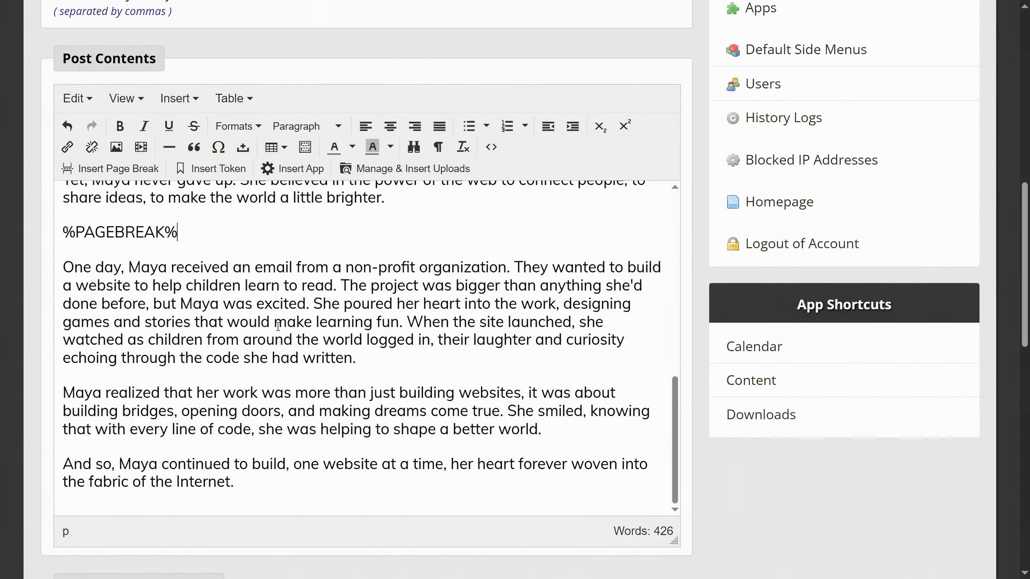
# Undo both page breaks and the empty lines added for them
pyautogui.click(68, 126)
pyautogui.click(67, 126)
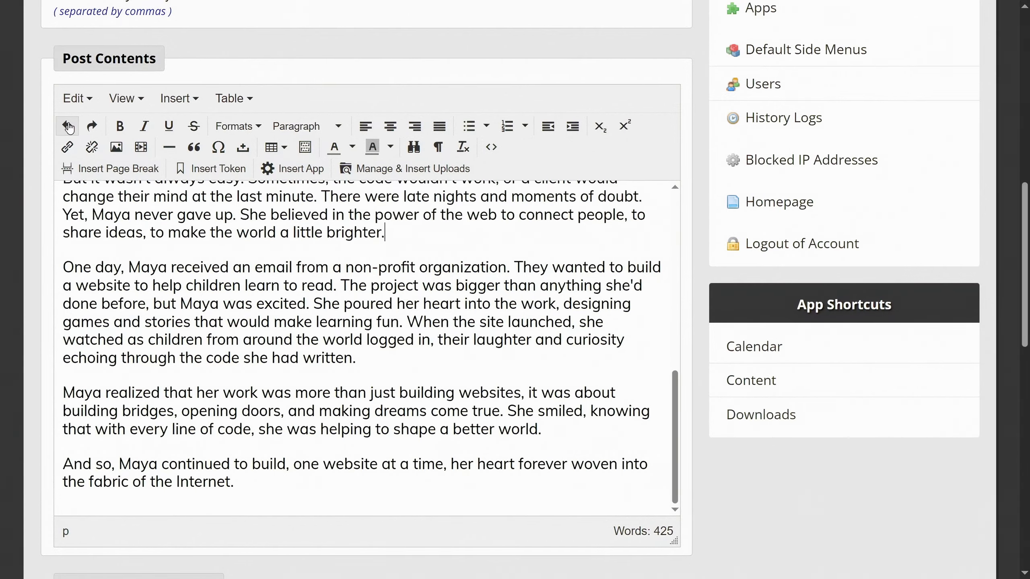
pyautogui.click(68, 127)
pyautogui.scroll(10, 185, 323)
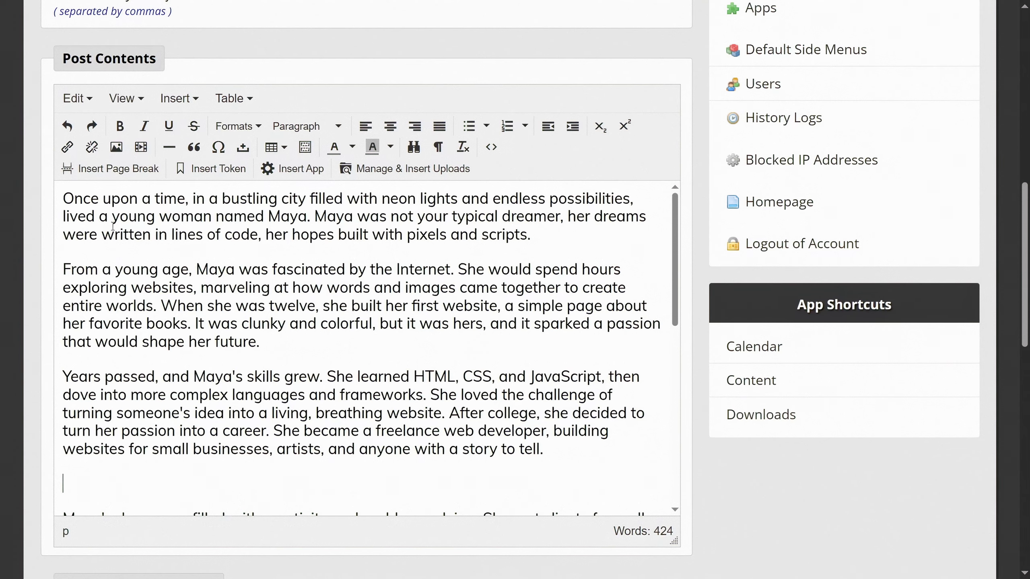
pyautogui.hotkey('ctrl', 'z')
# Add an empty line after "the code she had written." and set up a Youtube Video app there with the copied video URL
pyautogui.scroll(-10, 383, 353)
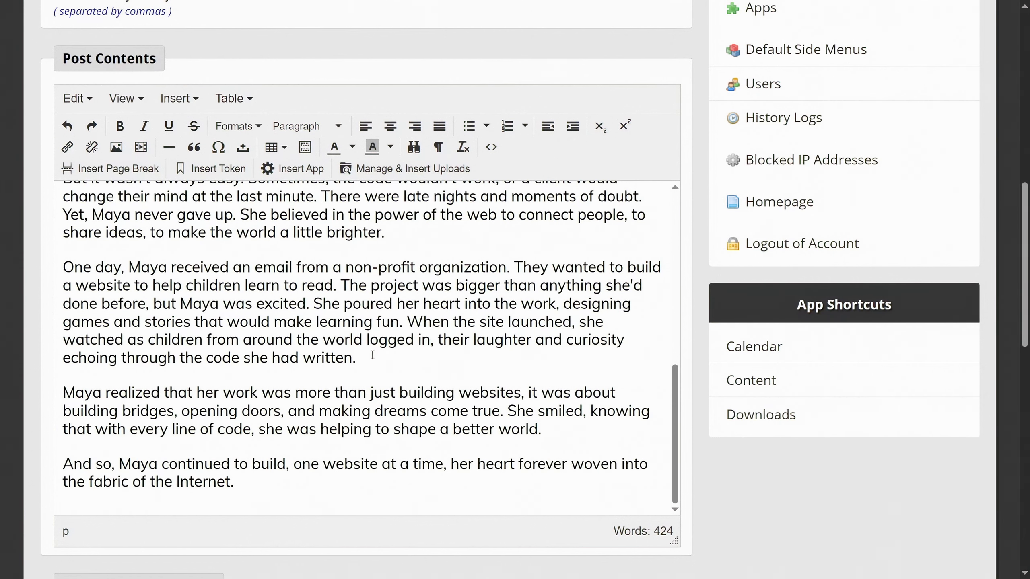
pyautogui.press('Return')
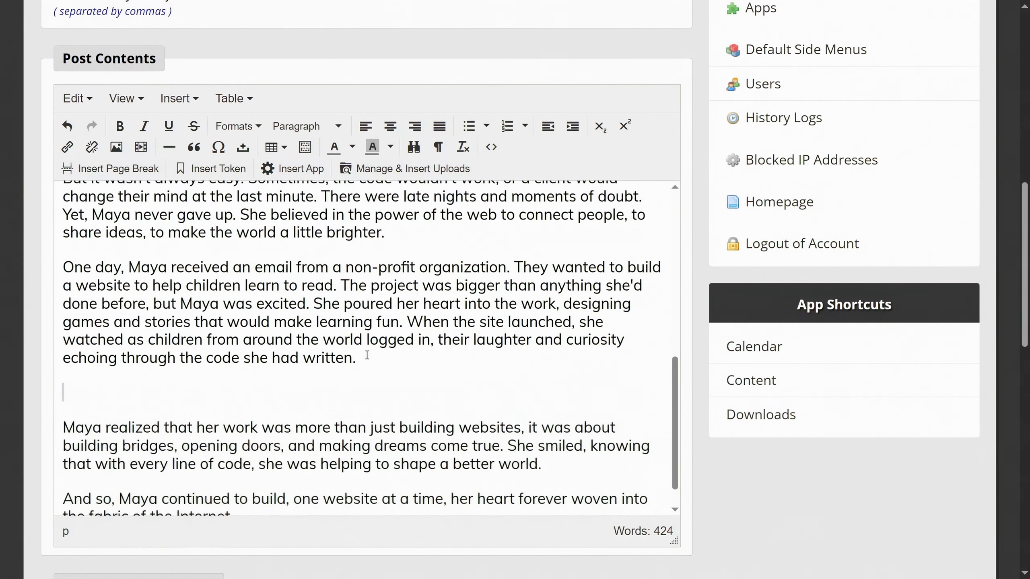
pyautogui.click(300, 169)
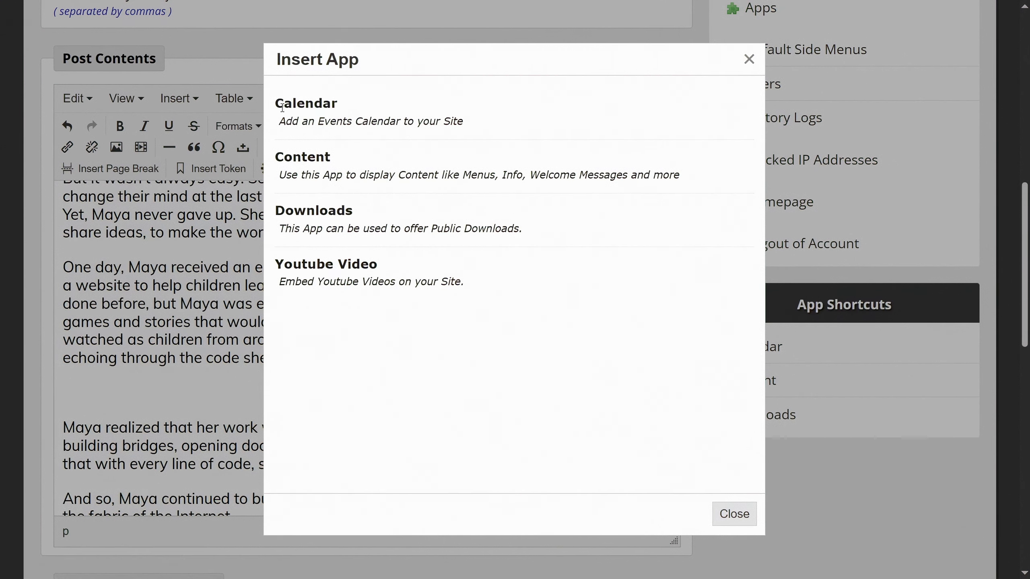
pyautogui.click(327, 264)
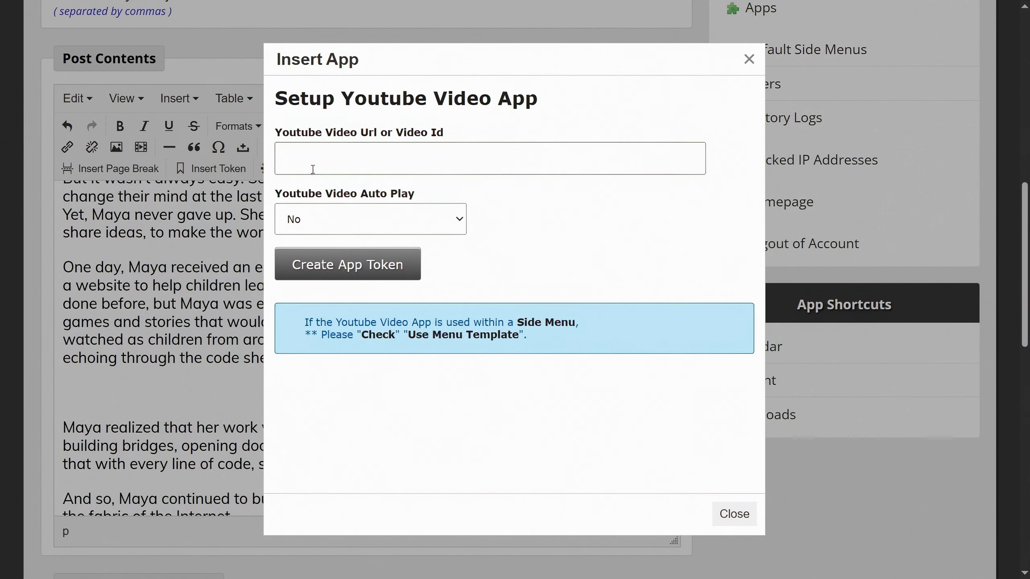
pyautogui.rightClick(372, 155)
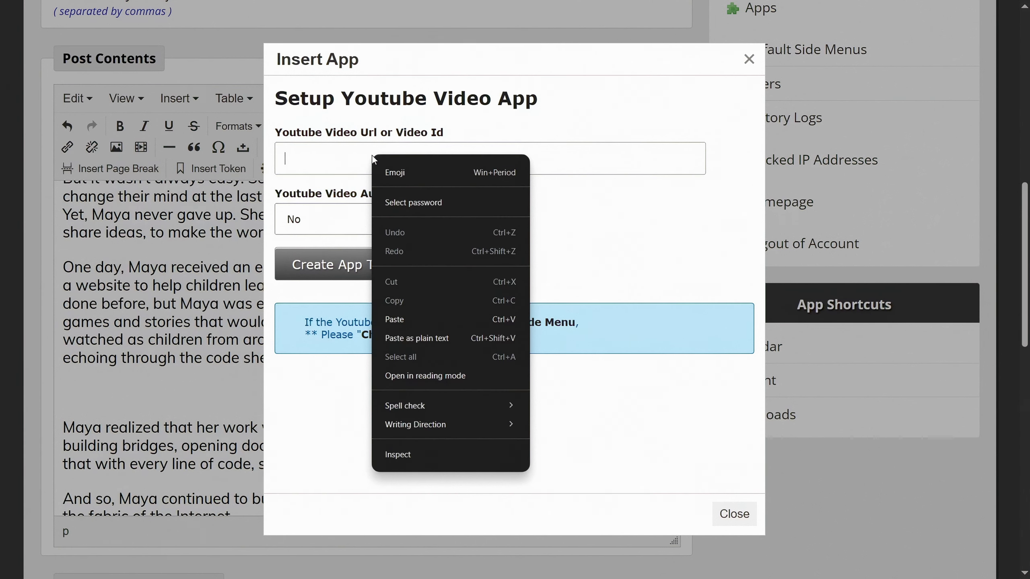
pyautogui.click(405, 323)
pyautogui.moveTo(280, 158); pyautogui.dragTo(453, 158)
pyautogui.click(497, 160)
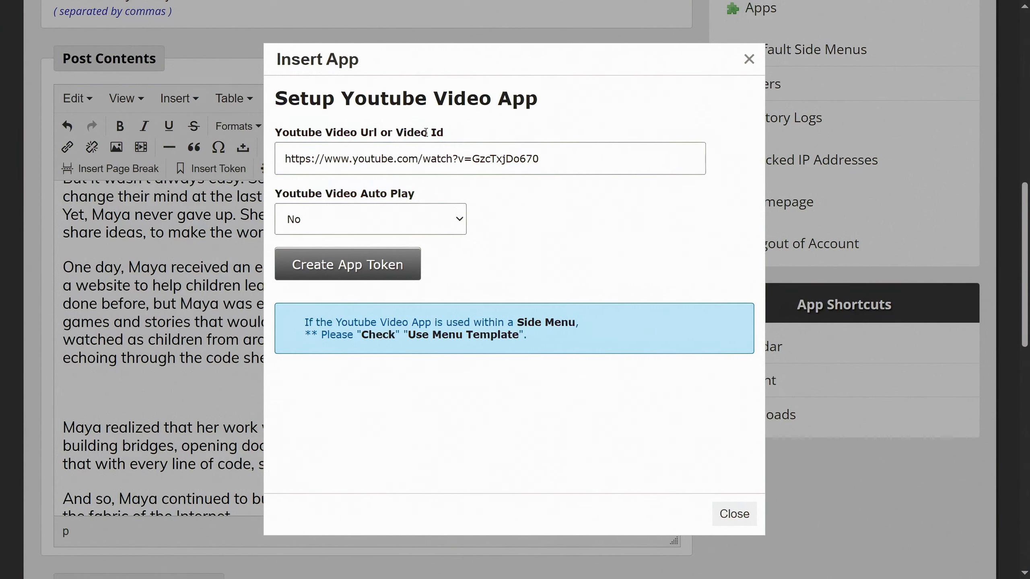
# Replace the full video URL with only its video ID, GzcTxjDo670
pyautogui.moveTo(472, 158); pyautogui.dragTo(560, 157)
pyautogui.hotkey('ctrl', 'c')
pyautogui.hotkey('ctrl', 'a')
pyautogui.hotkey('ctrl', 'v')
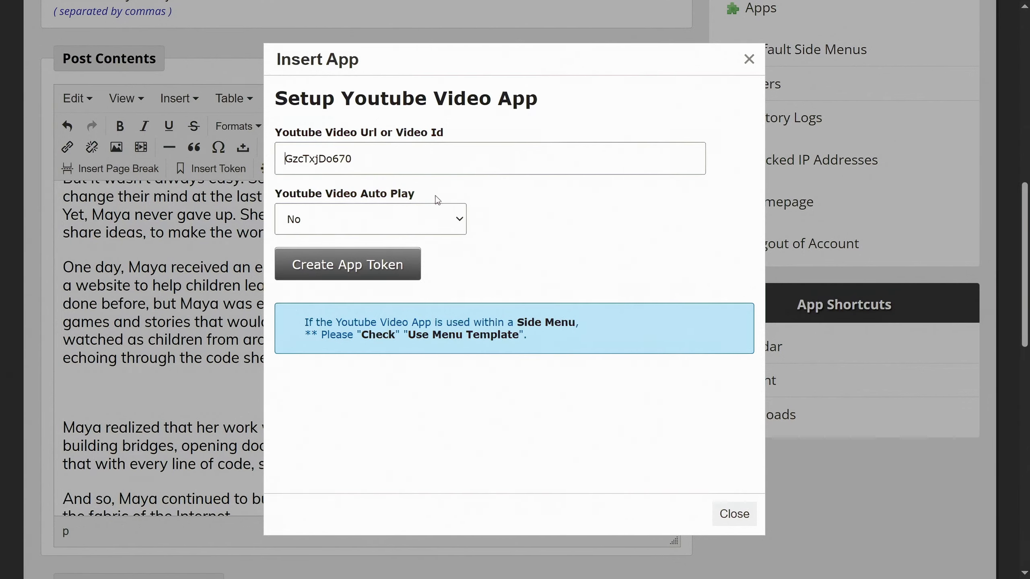
# Try the video's auto play options and create the app token in the post contents
pyautogui.click(462, 221)
pyautogui.click(328, 262)
pyautogui.click(327, 225)
pyautogui.click(295, 245)
pyautogui.click(345, 266)
# Examine the parts of the inserted Youtube Video app token by highlighting its prefix, app name and numbers
pyautogui.moveTo(276, 392); pyautogui.dragTo(60, 391)
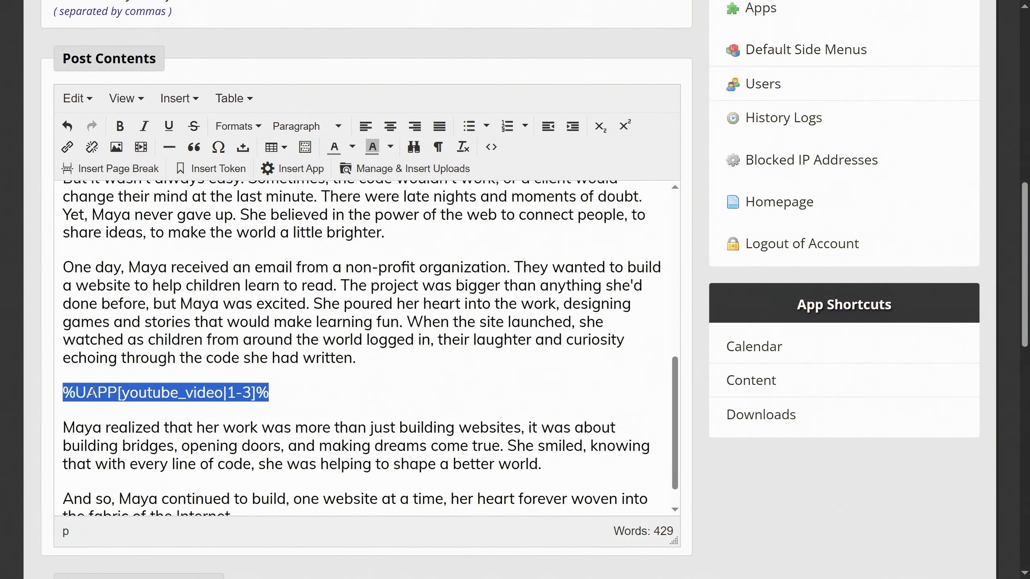
pyautogui.click(75, 392)
pyautogui.moveTo(75, 392); pyautogui.dragTo(86, 392)
pyautogui.doubleClick(146, 395)
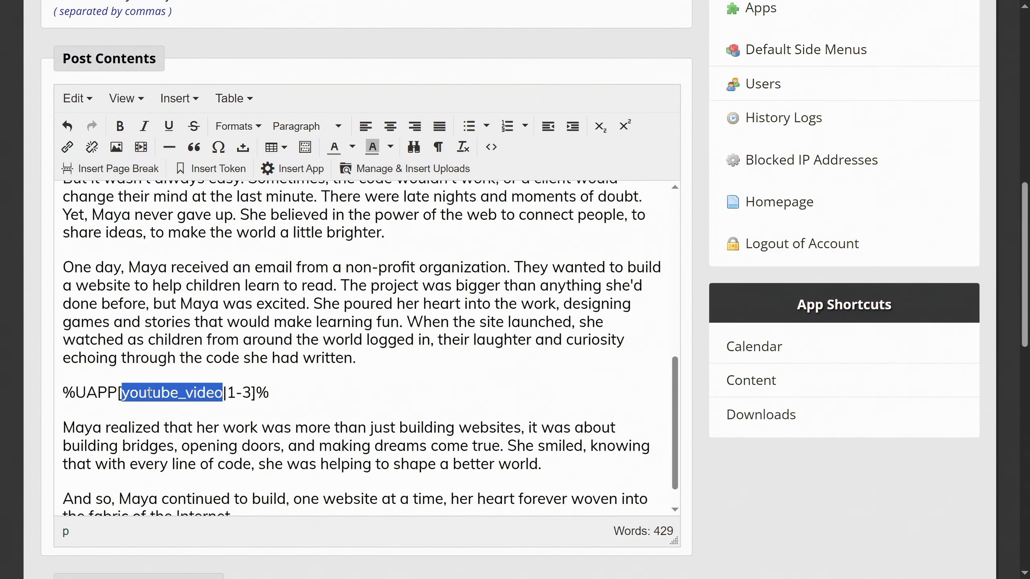
pyautogui.click(230, 393)
pyautogui.moveTo(226, 393); pyautogui.dragTo(236, 393)
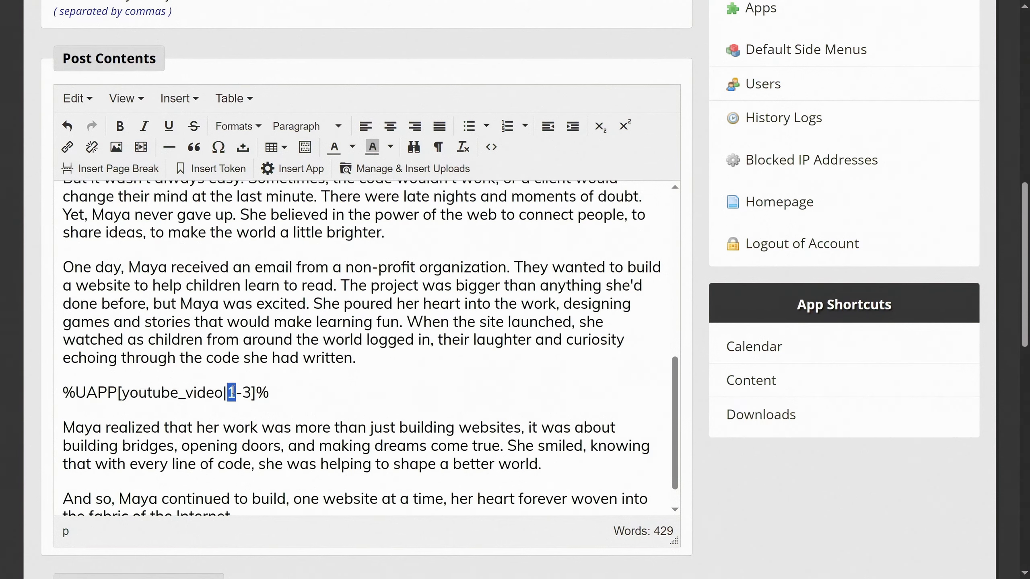
pyautogui.doubleClick(247, 392)
pyautogui.moveTo(270, 392); pyautogui.dragTo(87, 381)
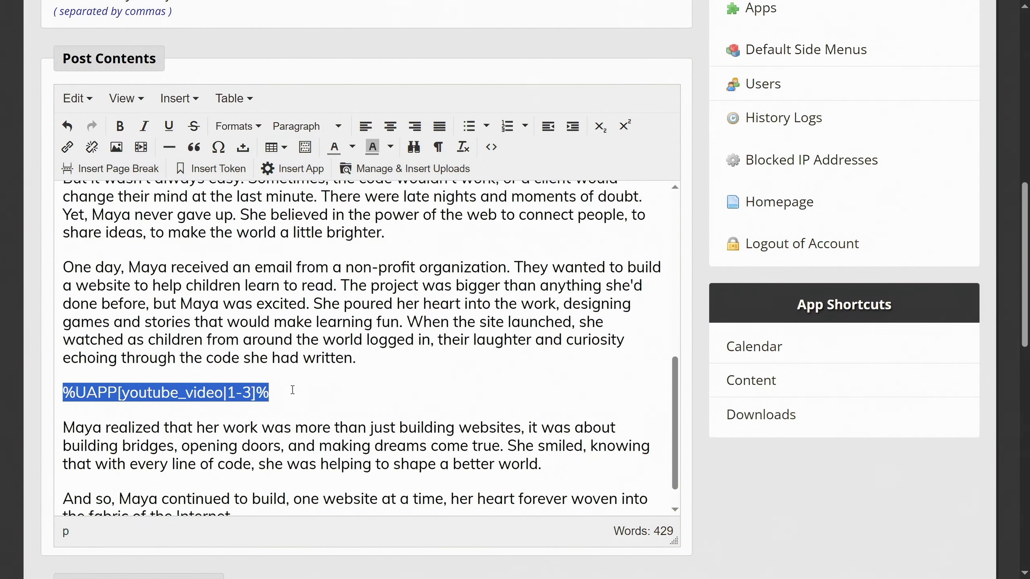
# In the first paragraph, make "neon lights" bold and italicize the sentence from "Maya was not your typical dreamer" to "pixels and scripts."
pyautogui.scroll(10, 401, 384)
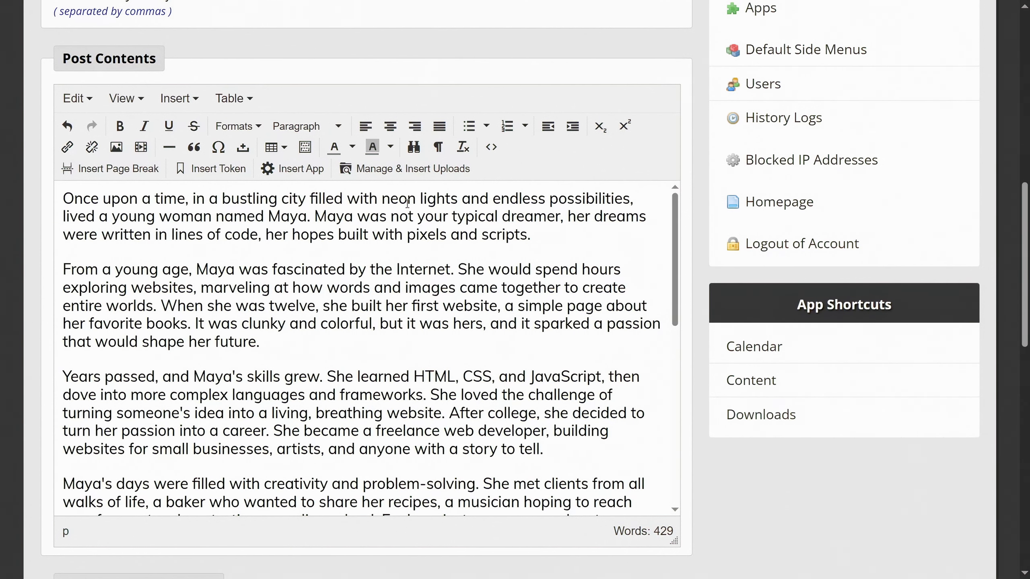
pyautogui.moveTo(382, 200); pyautogui.dragTo(457, 198)
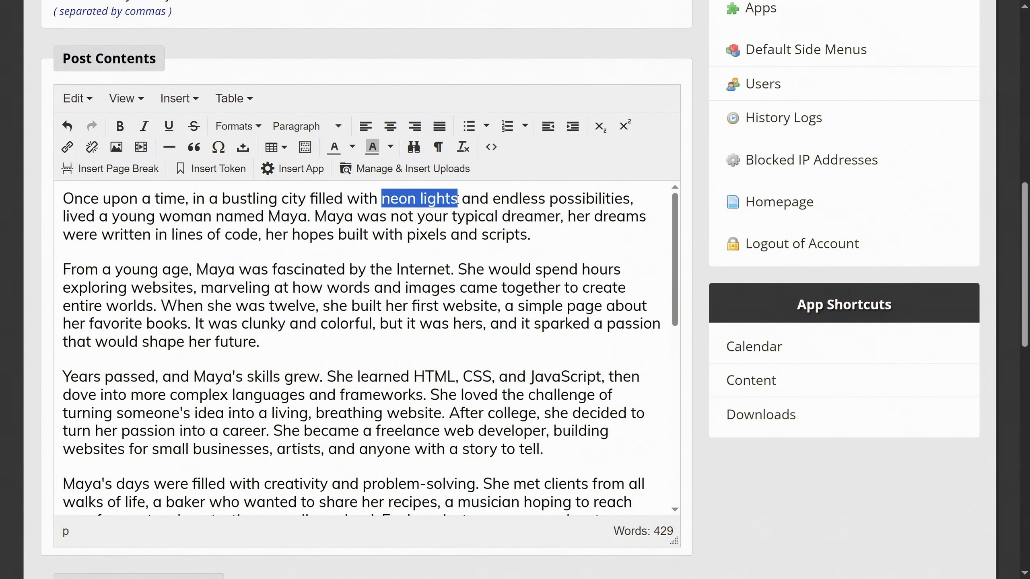
pyautogui.click(120, 126)
pyautogui.click(353, 216)
pyautogui.moveTo(315, 216); pyautogui.dragTo(530, 235)
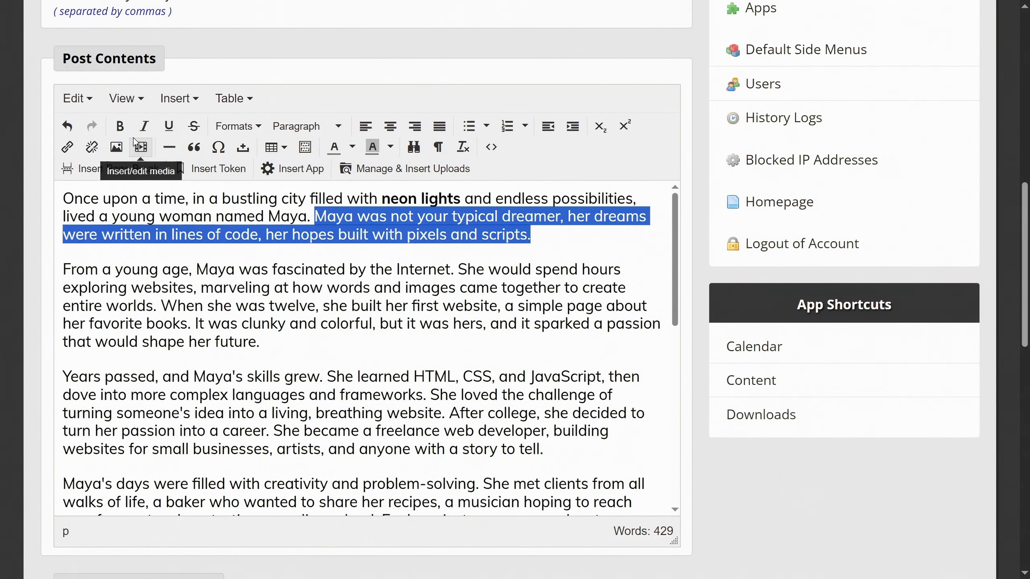
pyautogui.click(144, 126)
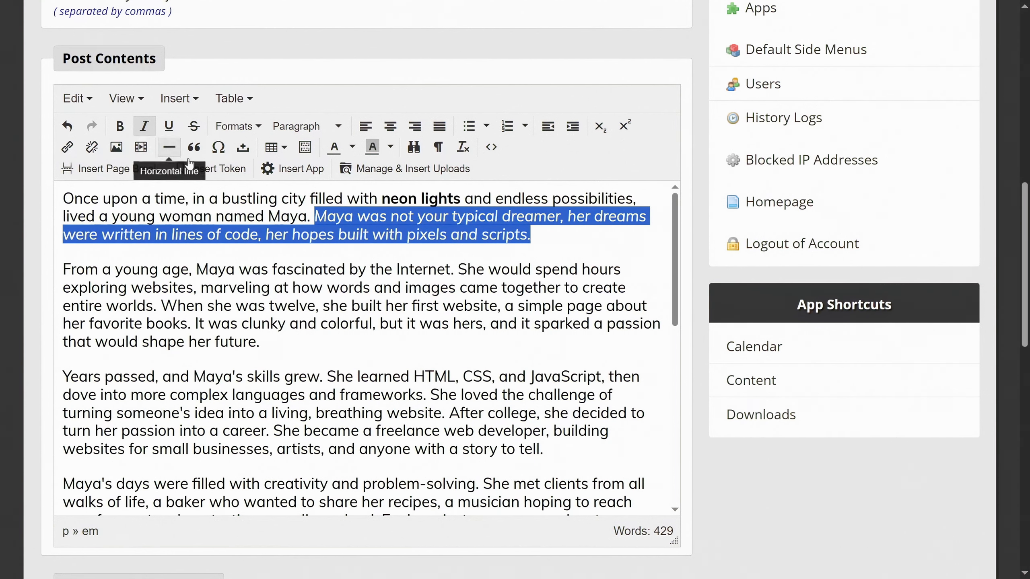
pyautogui.click(342, 262)
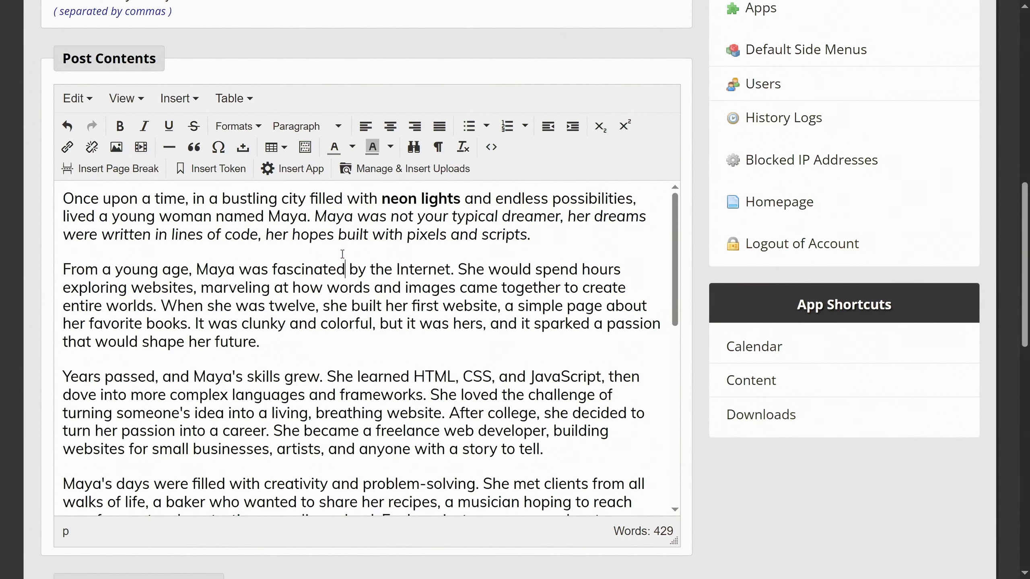
# Place the cursor before "From a young age" and create a new uploads parent folder named "post images"
pyautogui.click(64, 269)
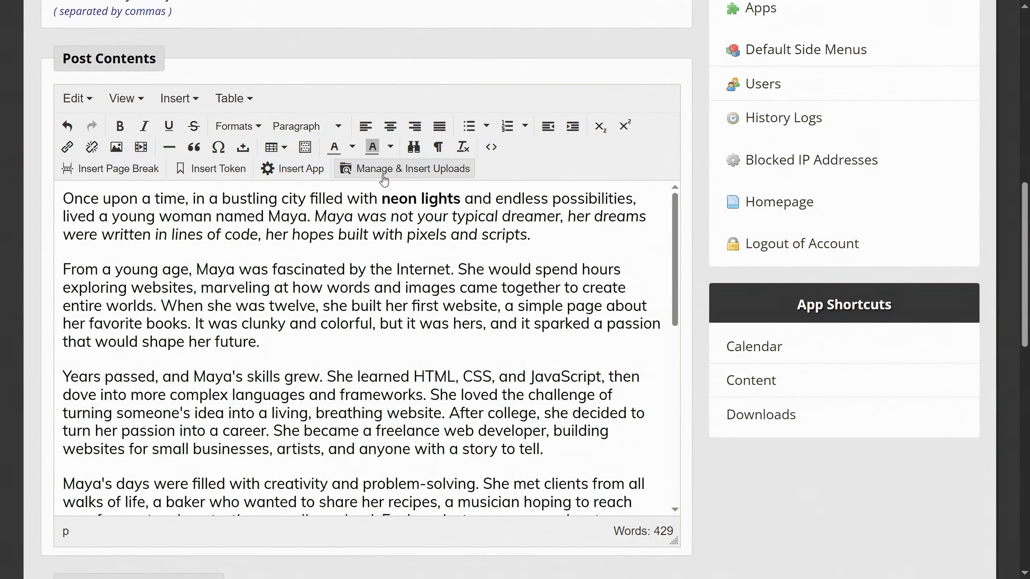
pyautogui.click(453, 170)
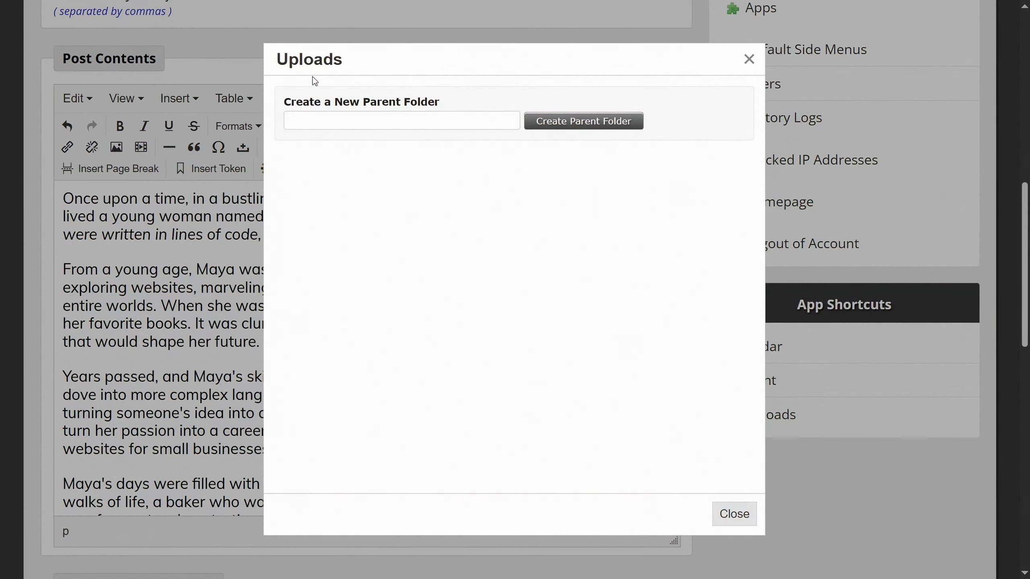
pyautogui.moveTo(384, 59); pyautogui.dragTo(335, 63)
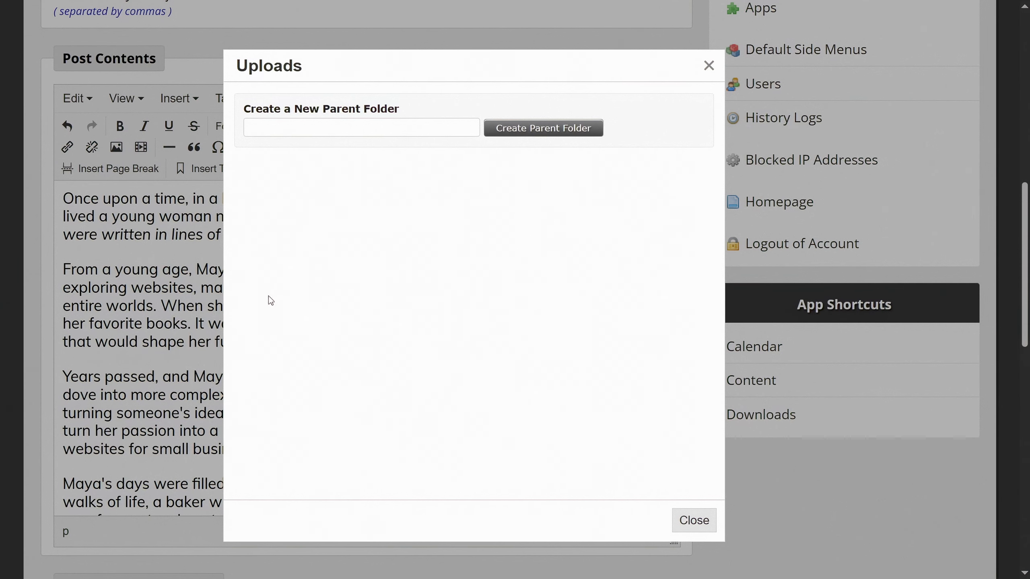
pyautogui.click(333, 126)
pyautogui.write('po')
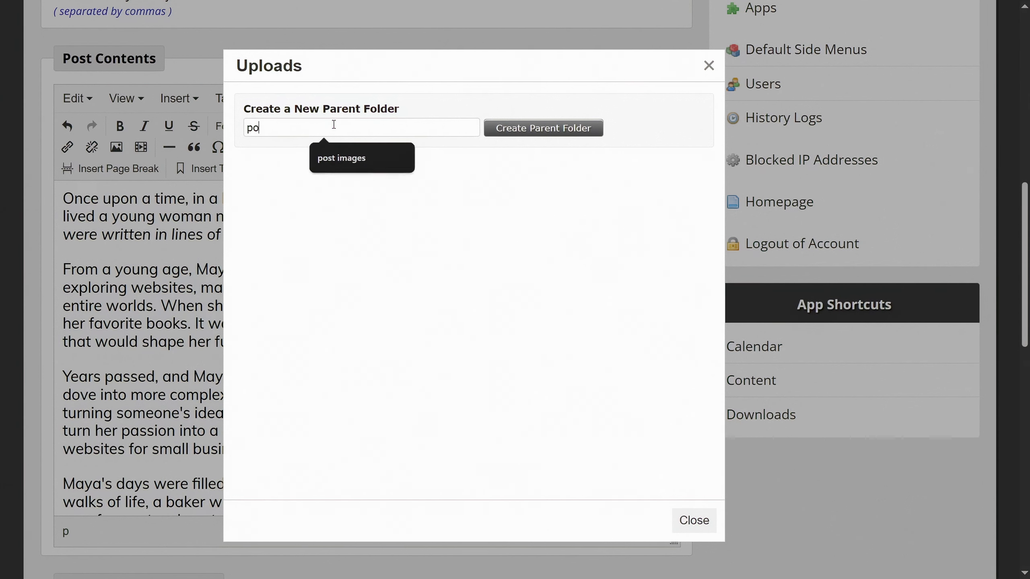
pyautogui.write('st images')
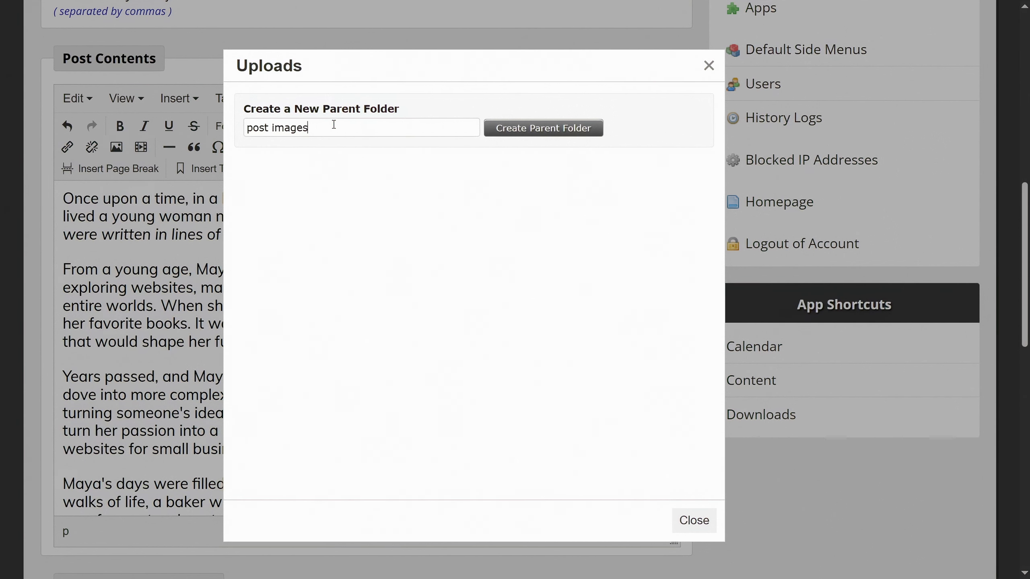
pyautogui.click(533, 128)
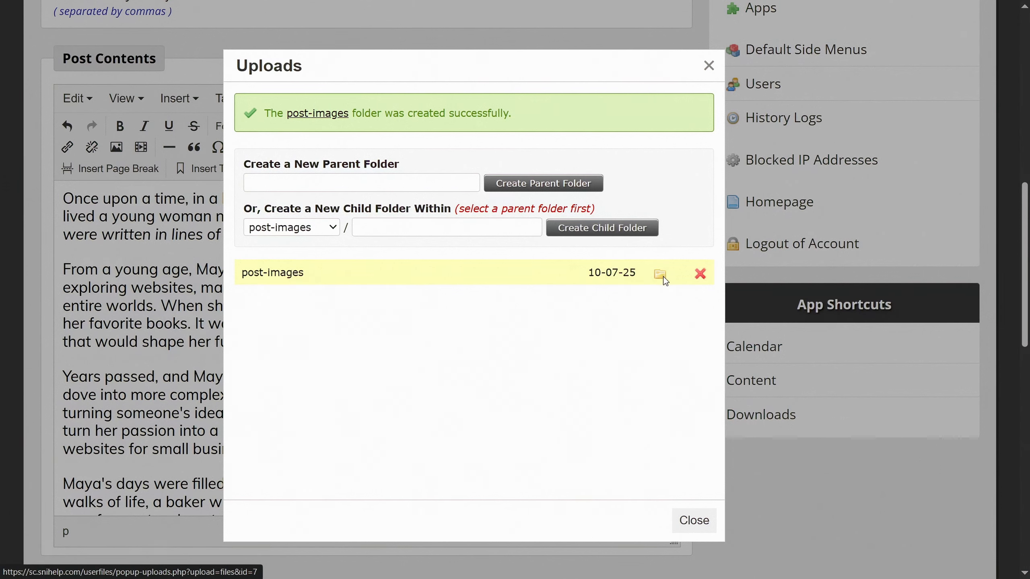
# Create a child folder named "tutorials" within post-images, and delete that child folder again
pyautogui.click(433, 228)
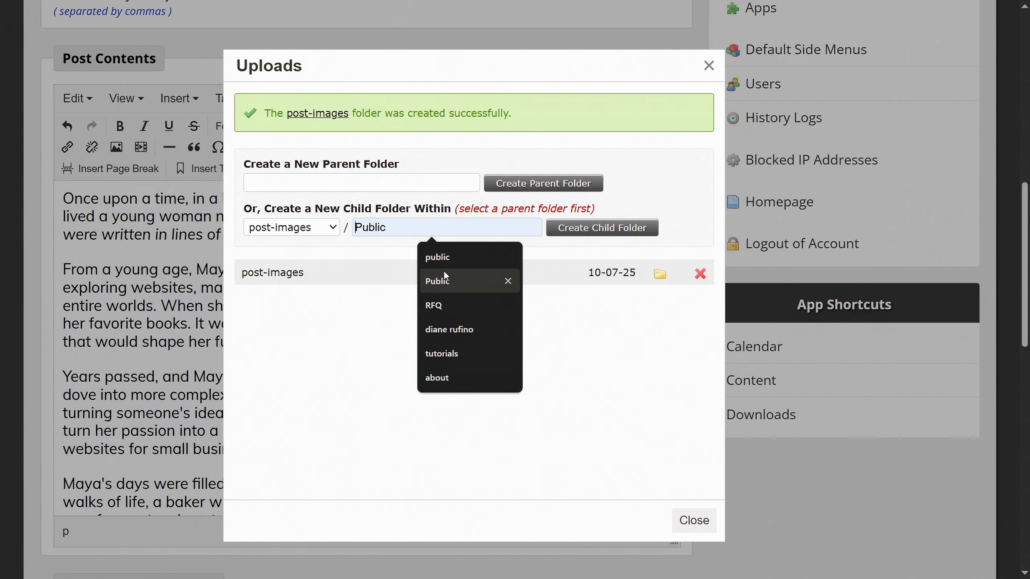
pyautogui.click(443, 356)
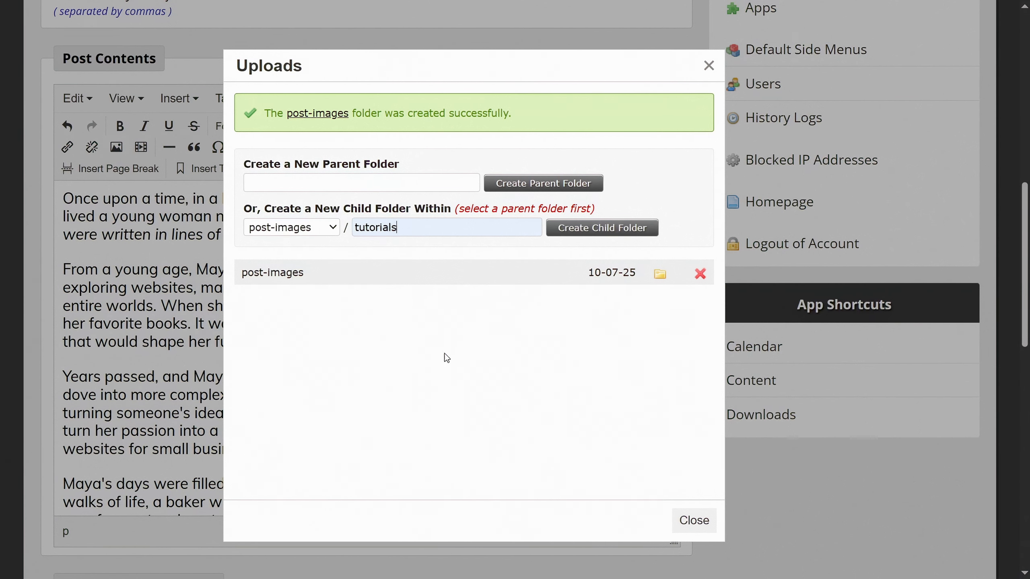
pyautogui.click(601, 228)
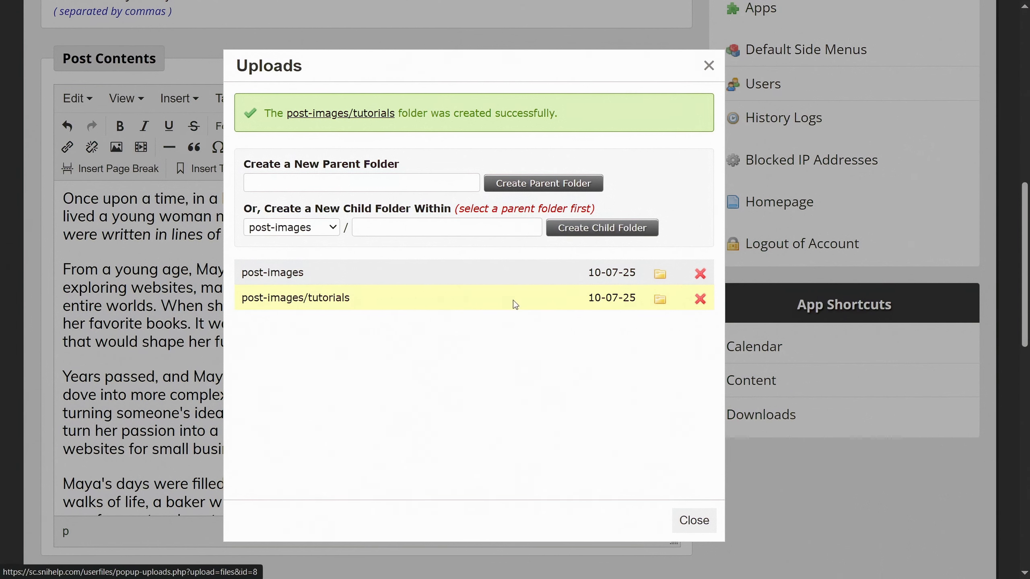
pyautogui.click(700, 299)
pyautogui.click(575, 82)
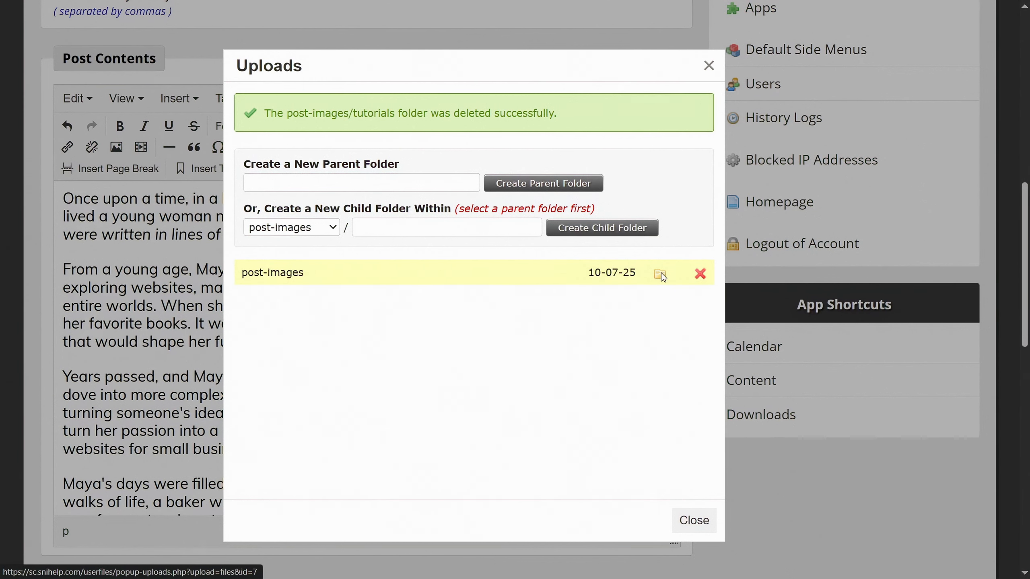
# Open the post-images folder and choose the Maya web developer PNG as the file to upload
pyautogui.click(288, 273)
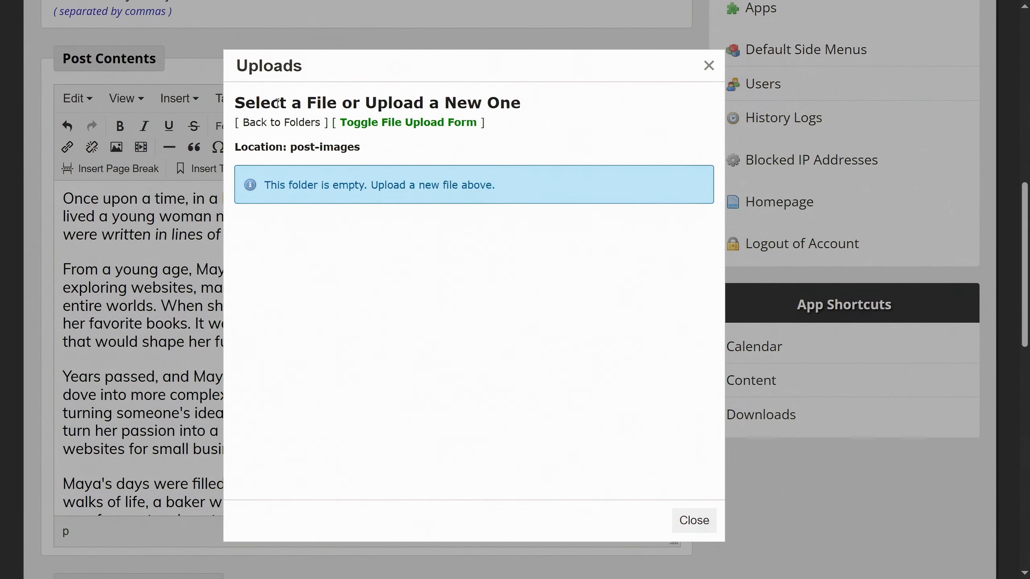
pyautogui.click(386, 121)
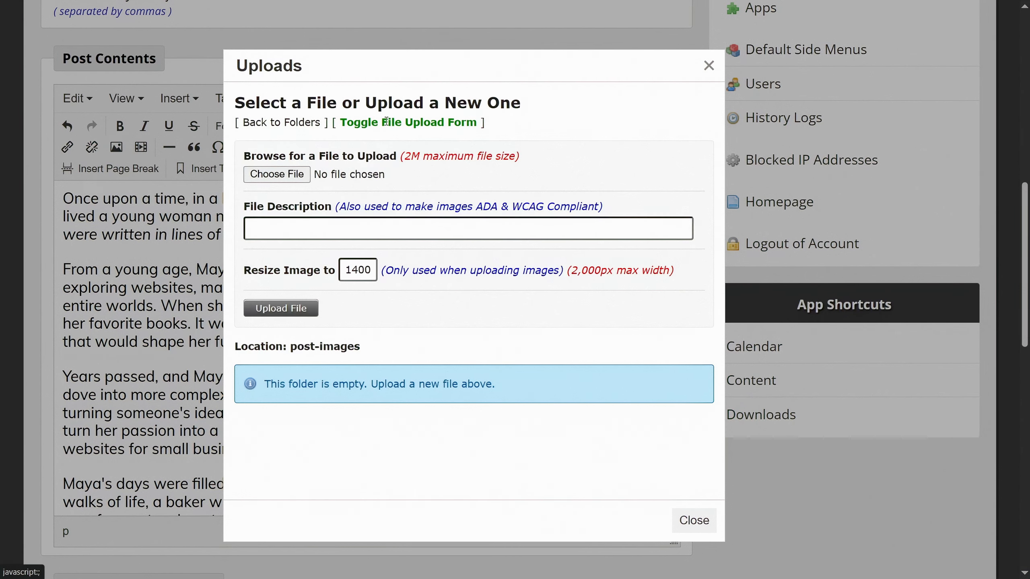
pyautogui.click(302, 175)
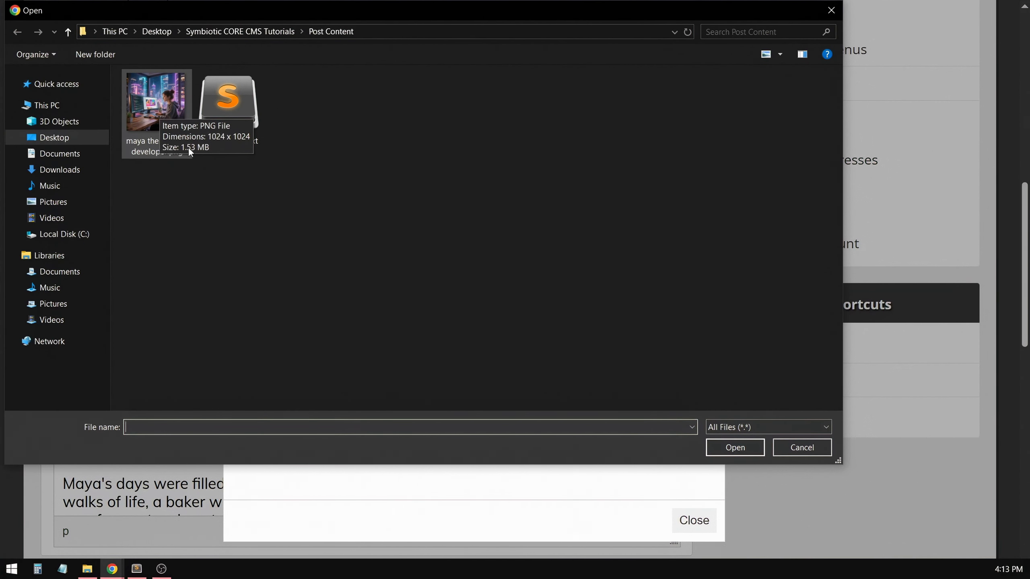
pyautogui.doubleClick(157, 101)
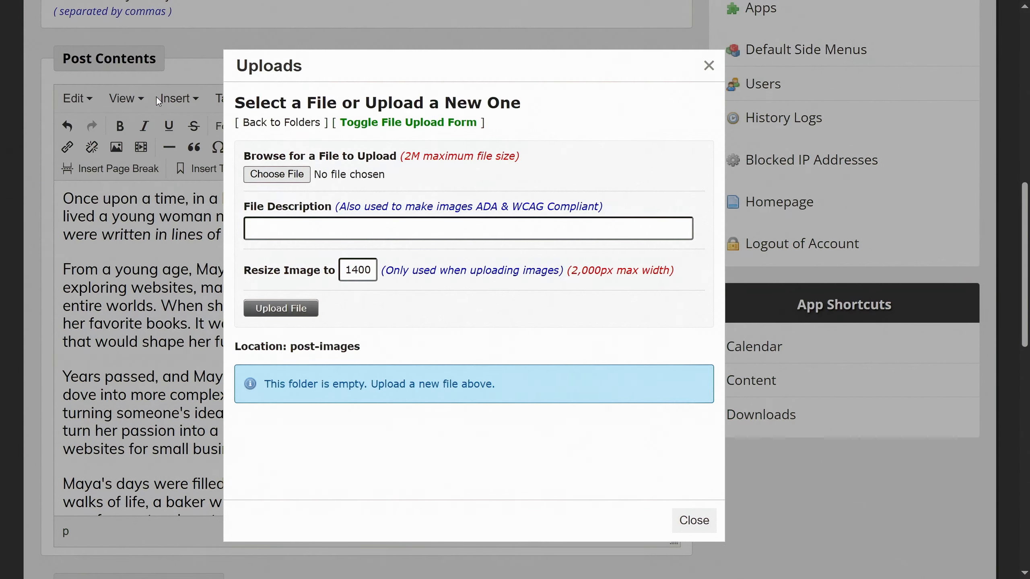
# Describe the file as "Maya", set the image resize width to 500, and upload it to the post-images folder
pyautogui.click(304, 222)
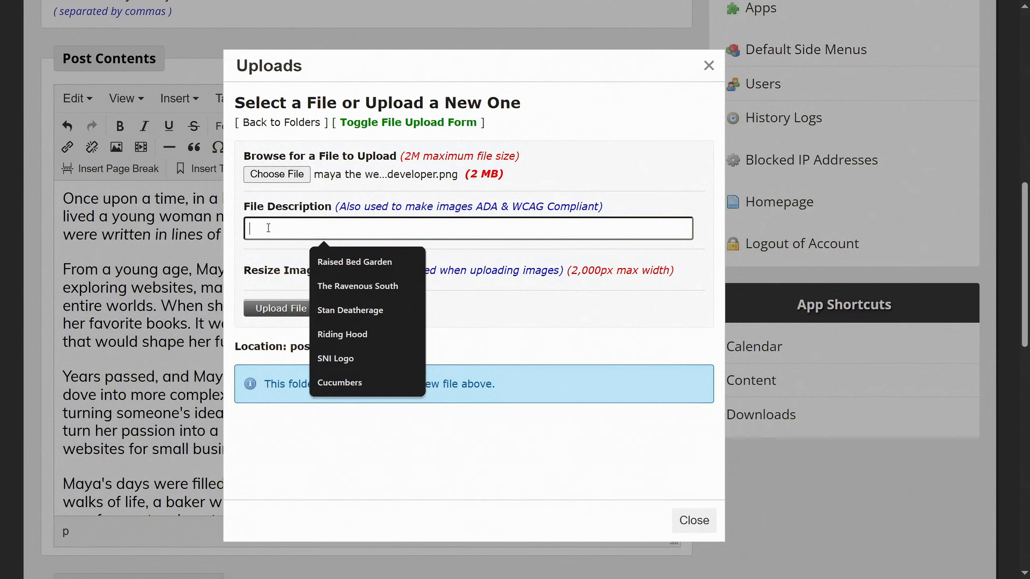
pyautogui.write('Maya')
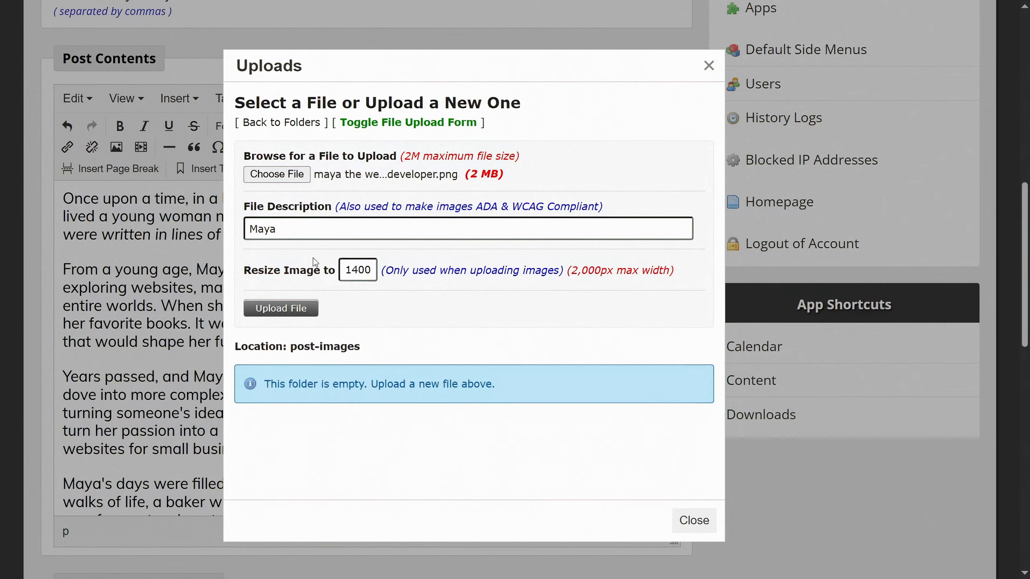
pyautogui.doubleClick(361, 271)
pyautogui.write('500')
pyautogui.doubleClick(360, 270)
pyautogui.press('BackSpace')
pyautogui.write('500')
pyautogui.click(283, 315)
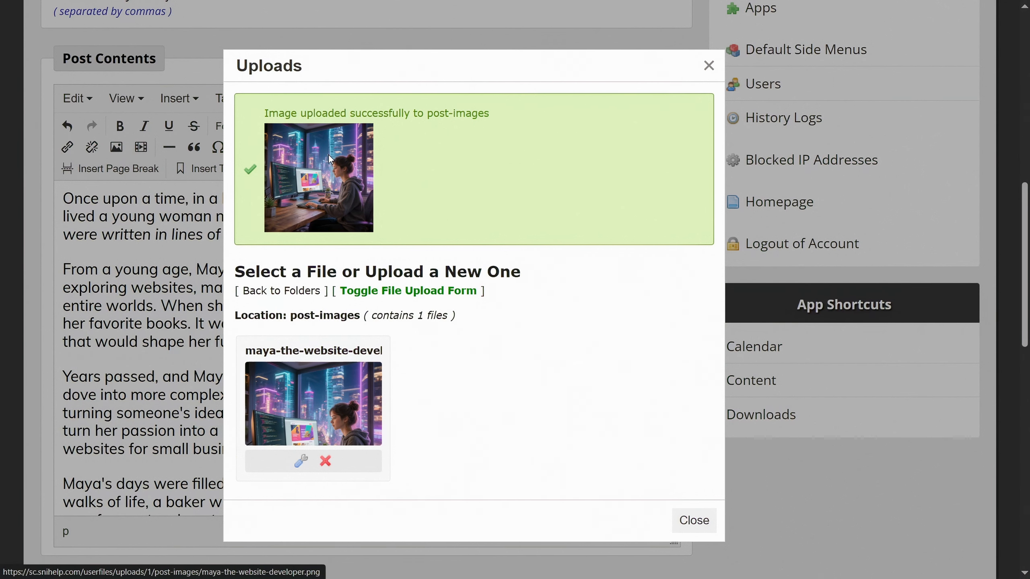
pyautogui.click(429, 291)
pyautogui.scroll(-2, 351, 289)
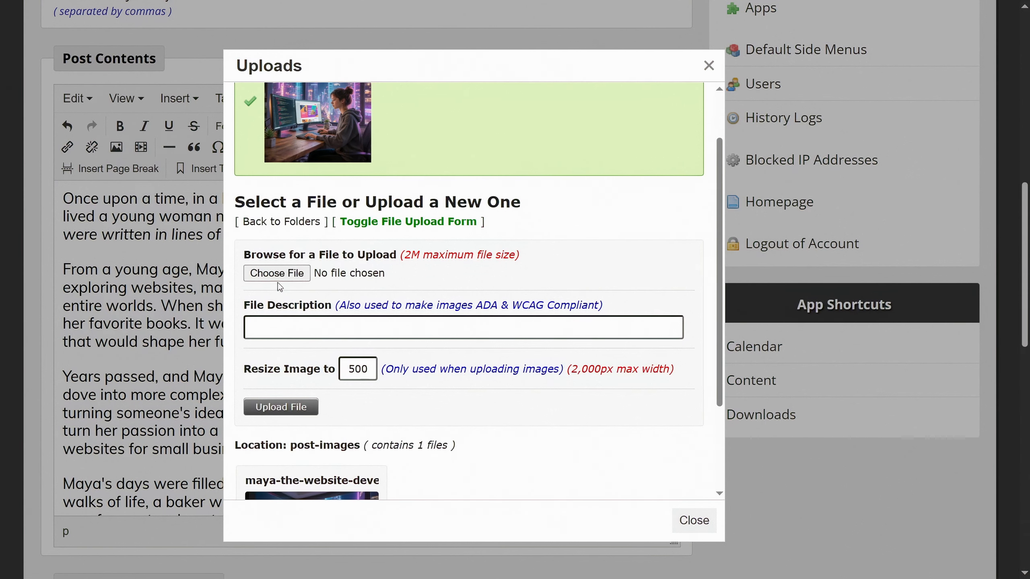
pyautogui.click(418, 222)
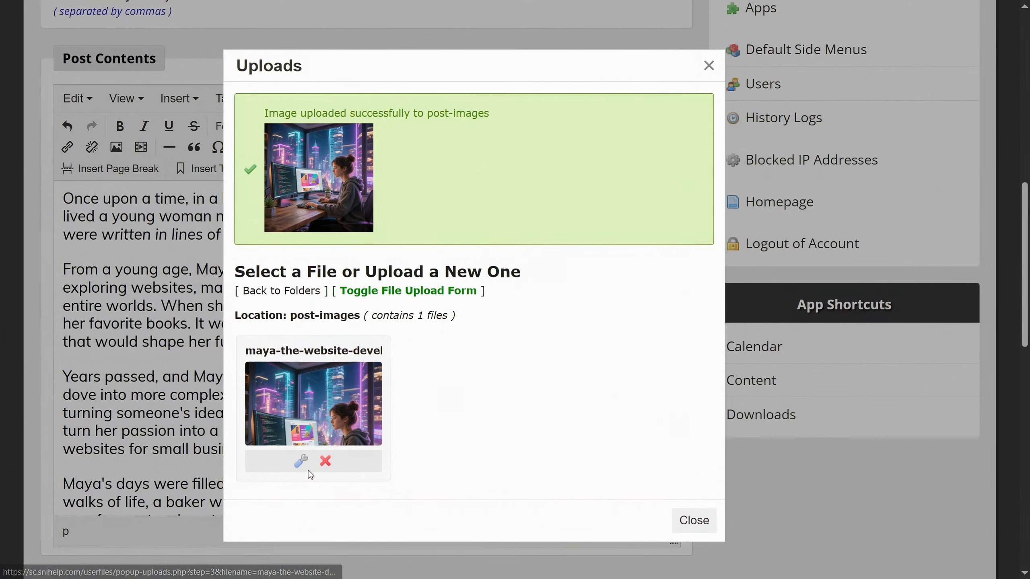
# Open the setup of maya-the-website-developer.png and examine its file name and URL by highlighting them
pyautogui.click(308, 381)
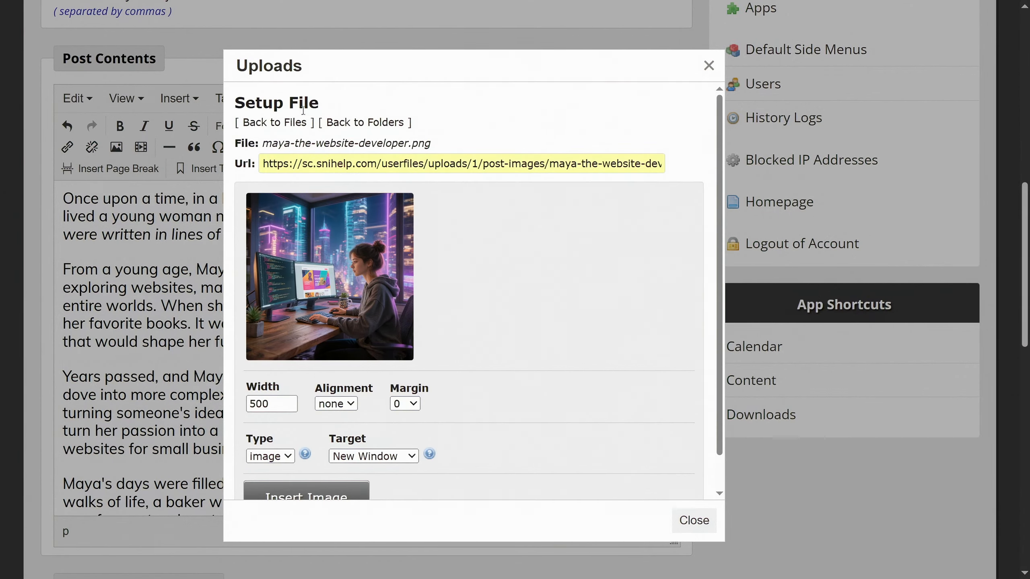
pyautogui.moveTo(279, 139); pyautogui.dragTo(431, 144)
pyautogui.moveTo(266, 167); pyautogui.dragTo(661, 165)
pyautogui.rightClick(546, 163)
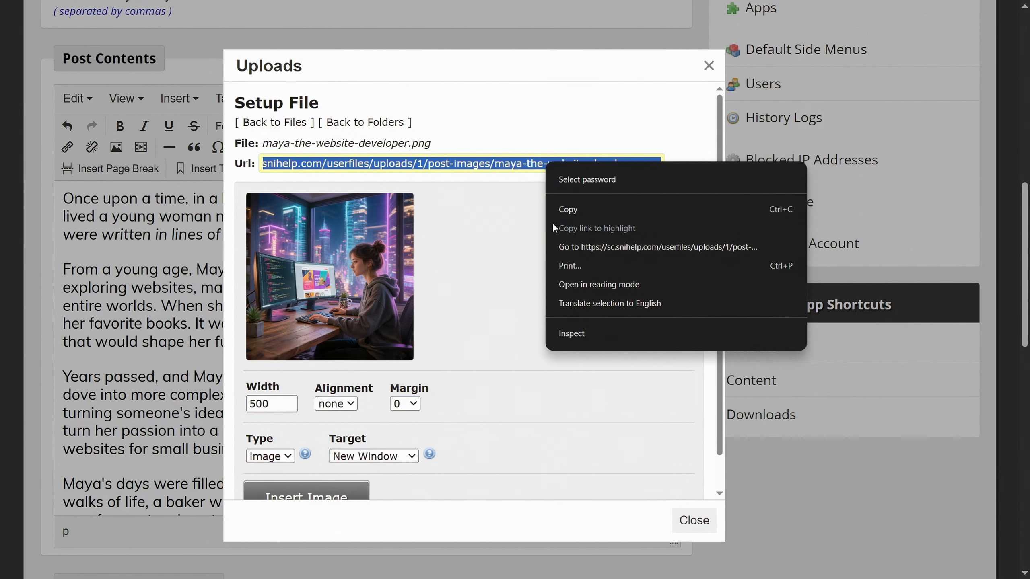
pyautogui.click(470, 169)
pyautogui.click(303, 154)
pyautogui.moveTo(303, 154); pyautogui.dragTo(258, 166)
# Insert the picture before "From a young age" as type image, with width 500, alignment none and margin 0
pyautogui.scroll(-1, 343, 371)
pyautogui.click(346, 370)
pyautogui.click(346, 370)
pyautogui.click(415, 367)
pyautogui.click(416, 367)
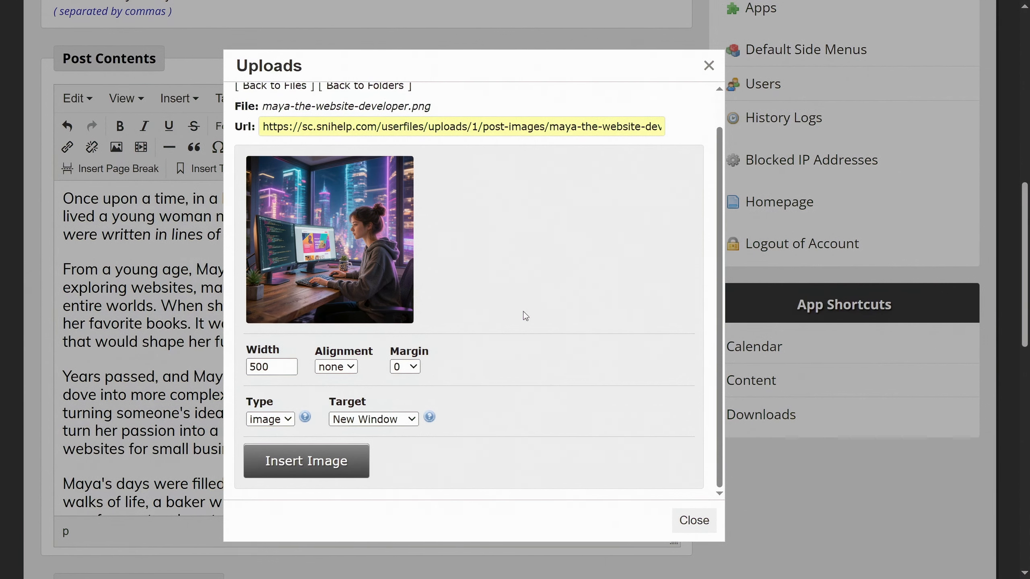
pyautogui.click(275, 421)
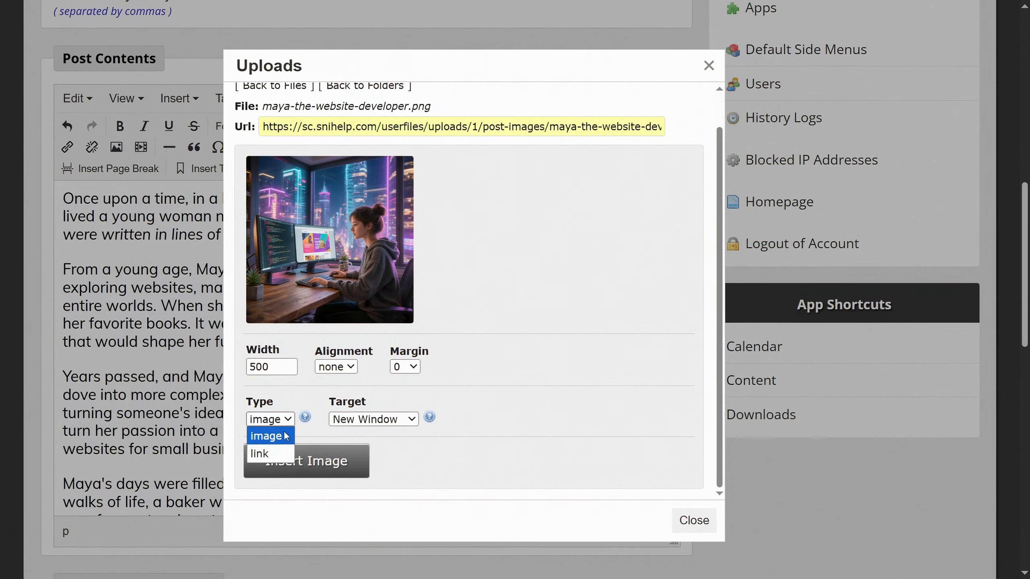
pyautogui.click(320, 447)
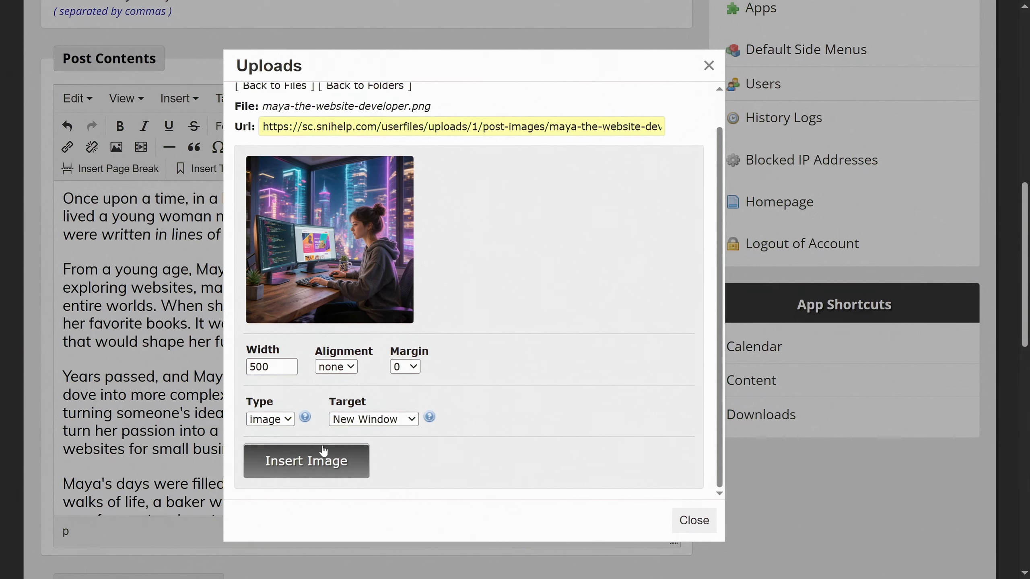
pyautogui.click(326, 470)
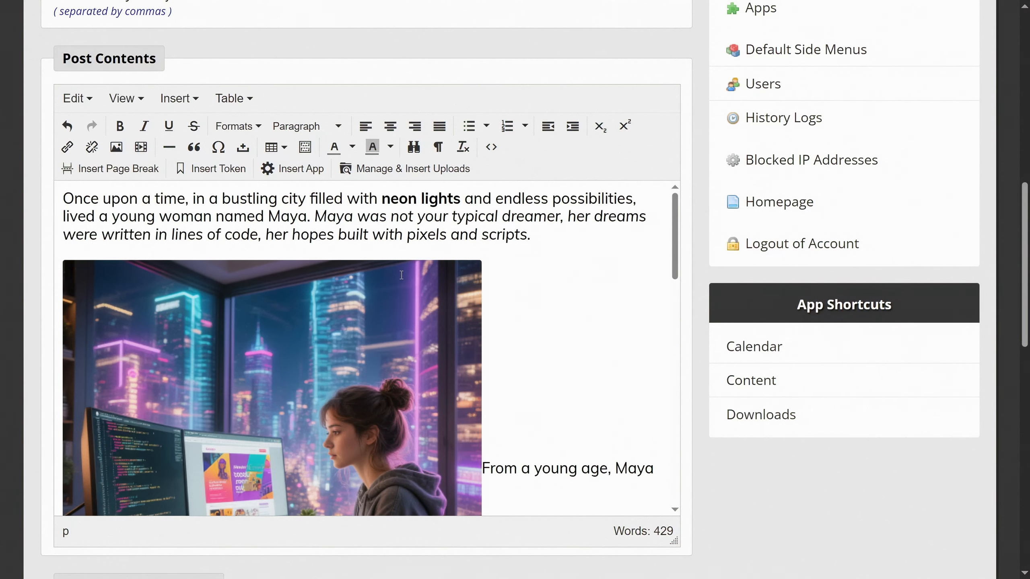
# Shrink the inserted Maya image proportionally in the post to about three fifths of its width
pyautogui.scroll(-1, 526, 338)
pyautogui.scroll(-1, 526, 338)
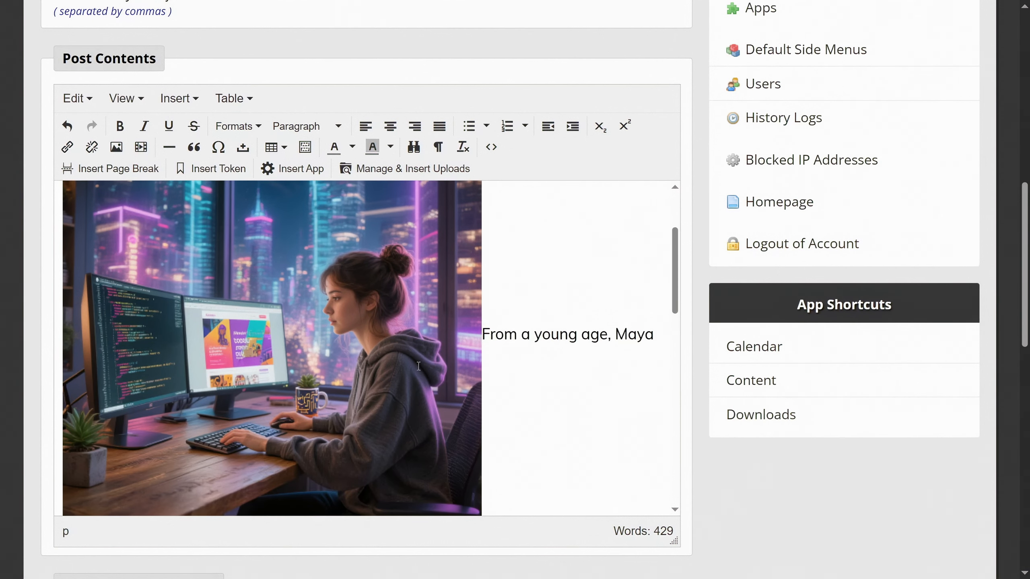
pyautogui.scroll(-2, 372, 316)
pyautogui.scroll(2, 372, 316)
pyautogui.click(372, 316)
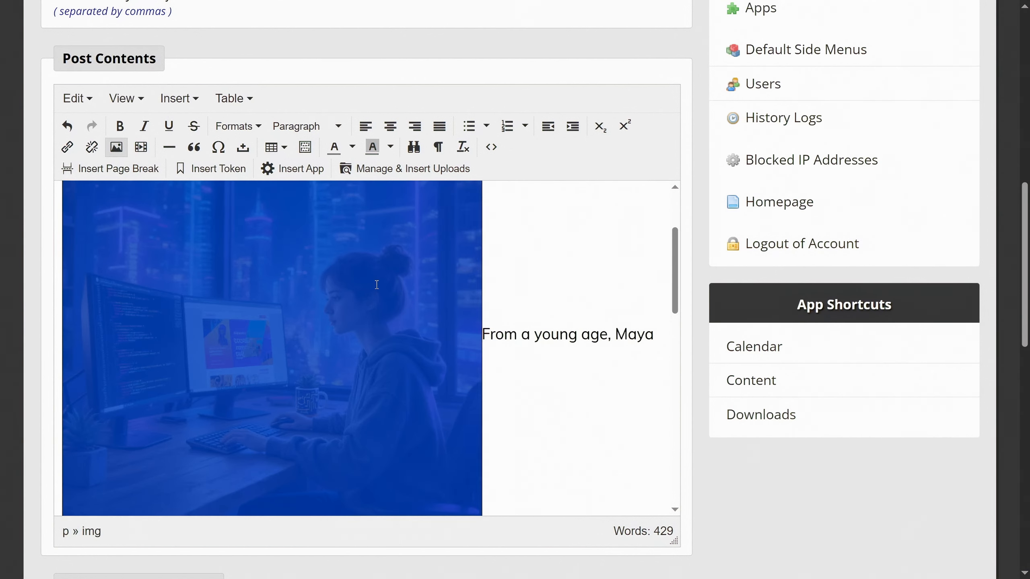
pyautogui.scroll(-2, 513, 375)
pyautogui.moveTo(481, 411); pyautogui.dragTo(352, 329)
# Apply the padded Align Image Left format to the Maya image and check how the paragraphs wrap around it
pyautogui.click(238, 126)
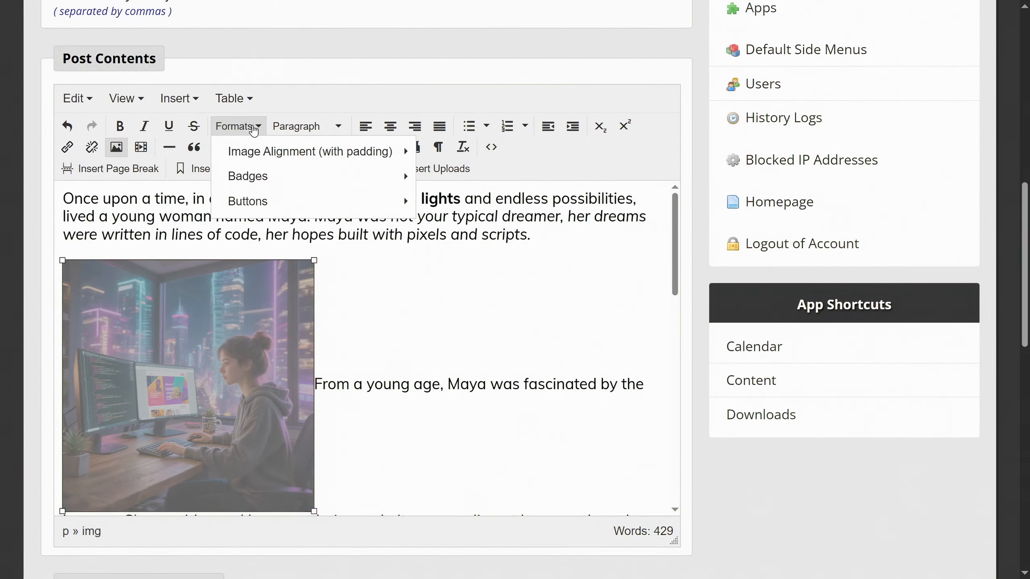
pyautogui.moveTo(340, 156)
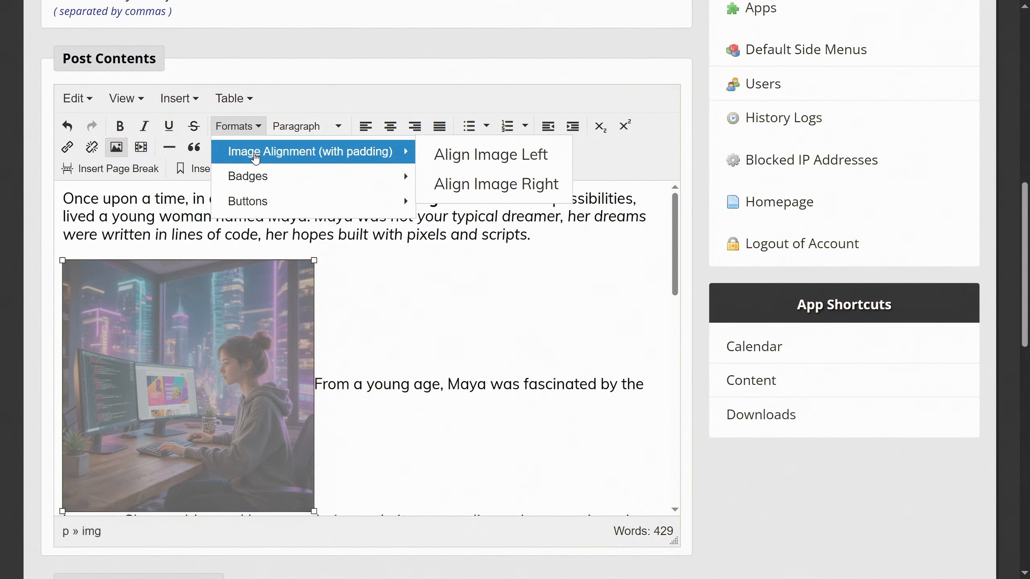
pyautogui.click(499, 159)
pyautogui.click(392, 303)
pyautogui.scroll(-5, 389, 320)
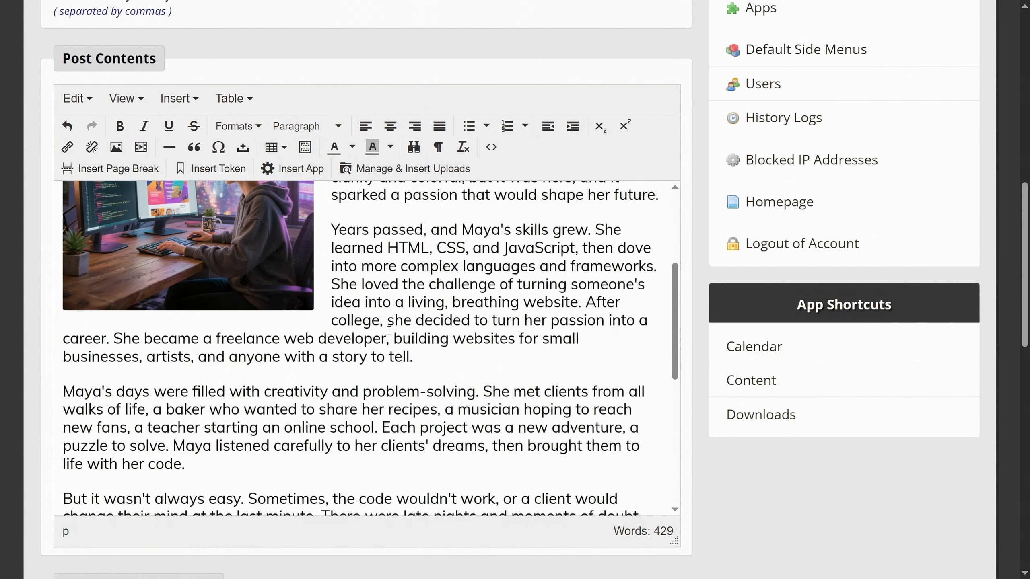
pyautogui.scroll(5, 389, 331)
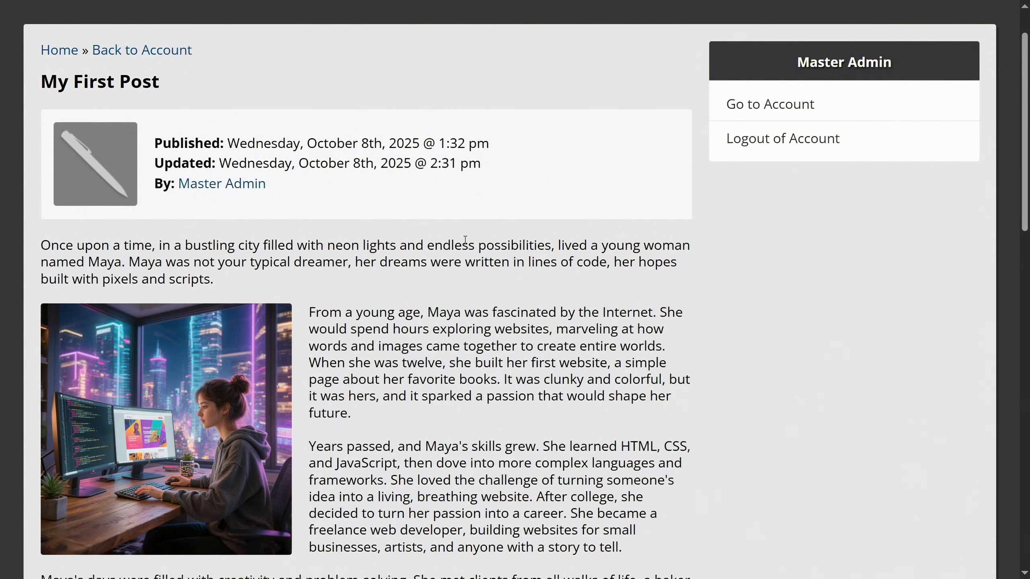
# Review the published My First Post page down to the embedded Youtube video and play the video
pyautogui.scroll(-5, 465, 240)
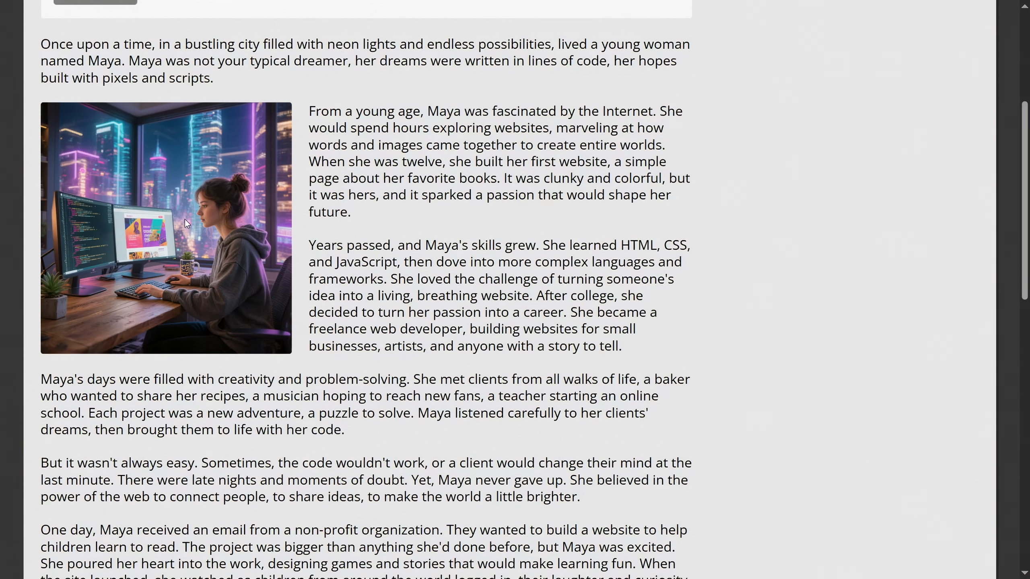
pyautogui.scroll(-5, 370, 214)
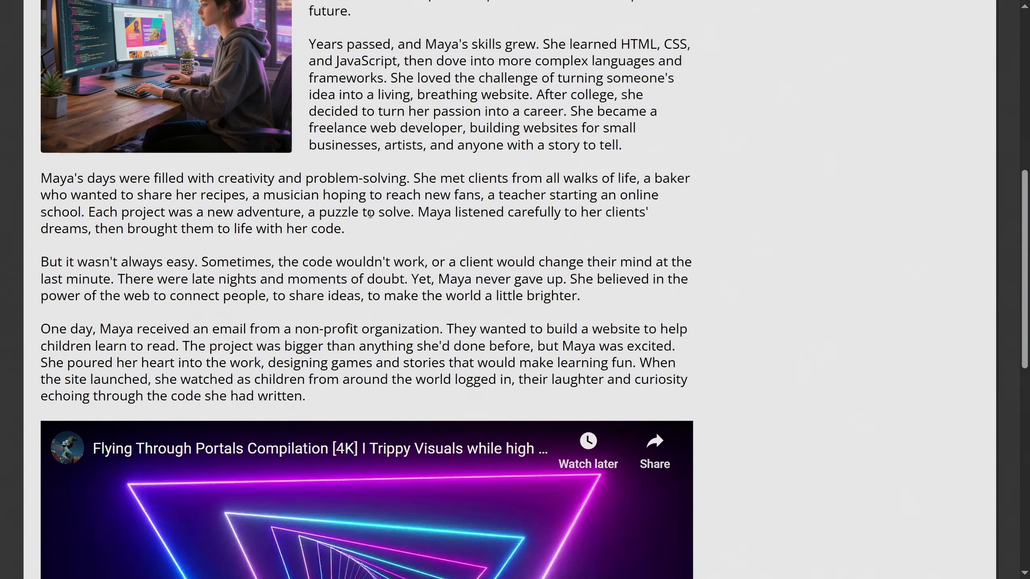
pyautogui.scroll(-10, 370, 213)
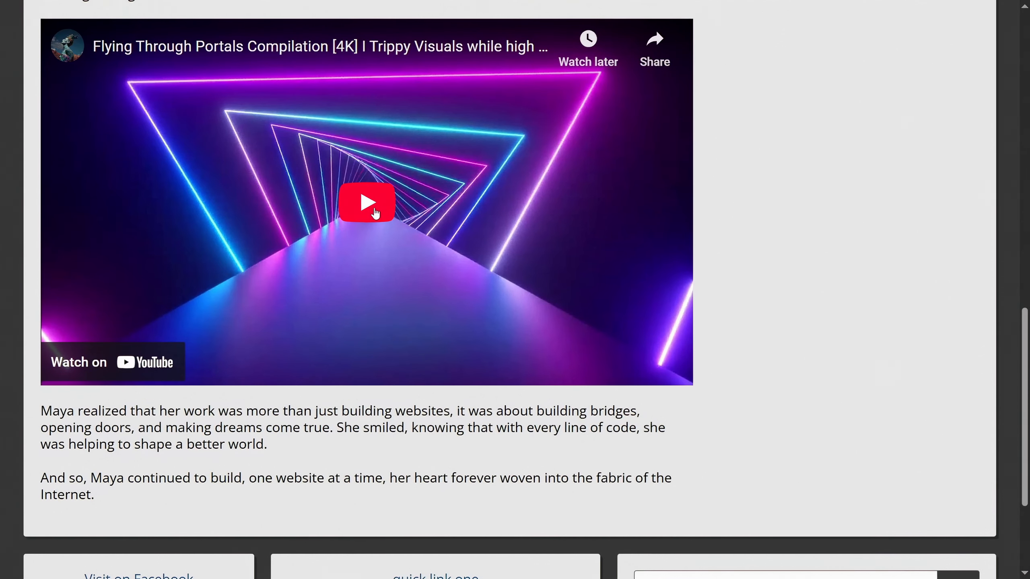
pyautogui.click(375, 213)
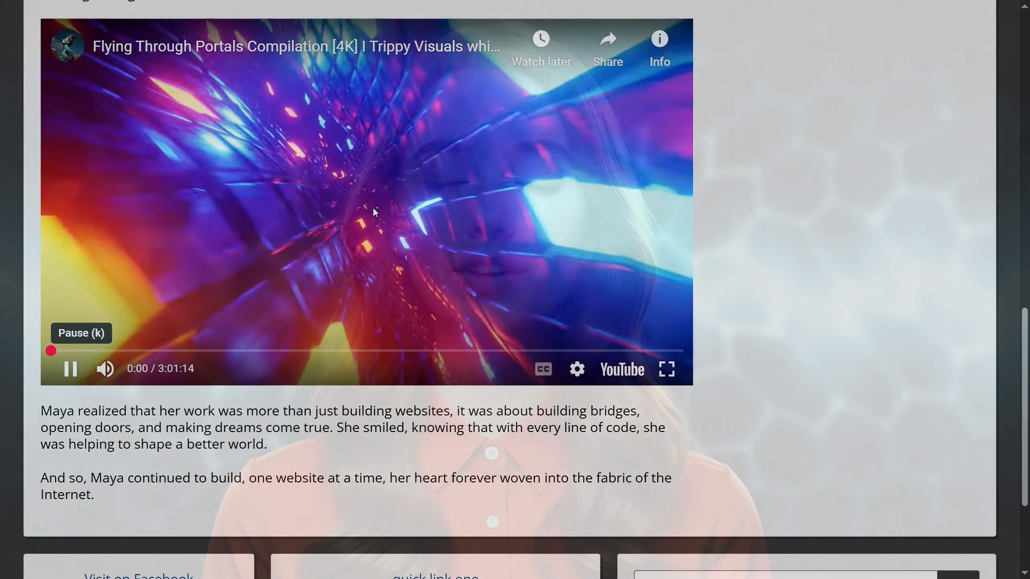